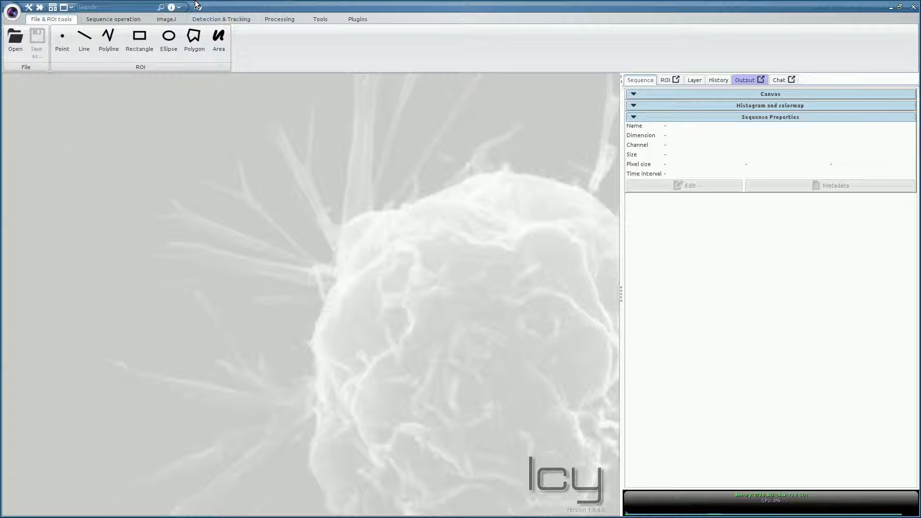
# Step: Open Test1.tif from Recent Files and switch its viewer to 3D VTK rendering
pyautogui.click(13, 15)
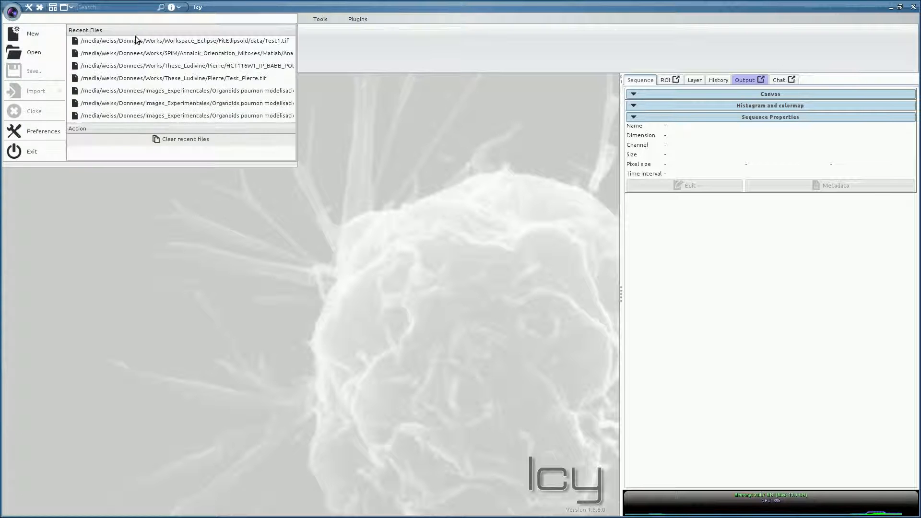
pyautogui.click(136, 40)
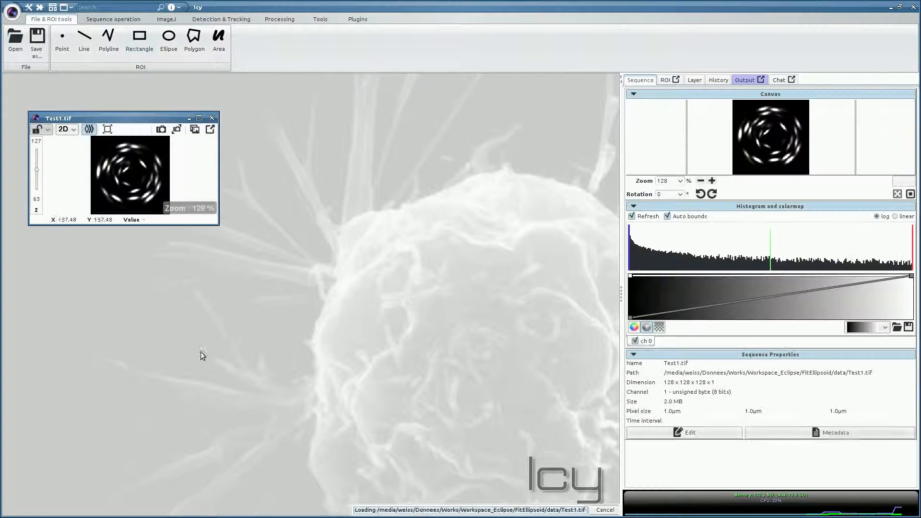
pyautogui.click(68, 129)
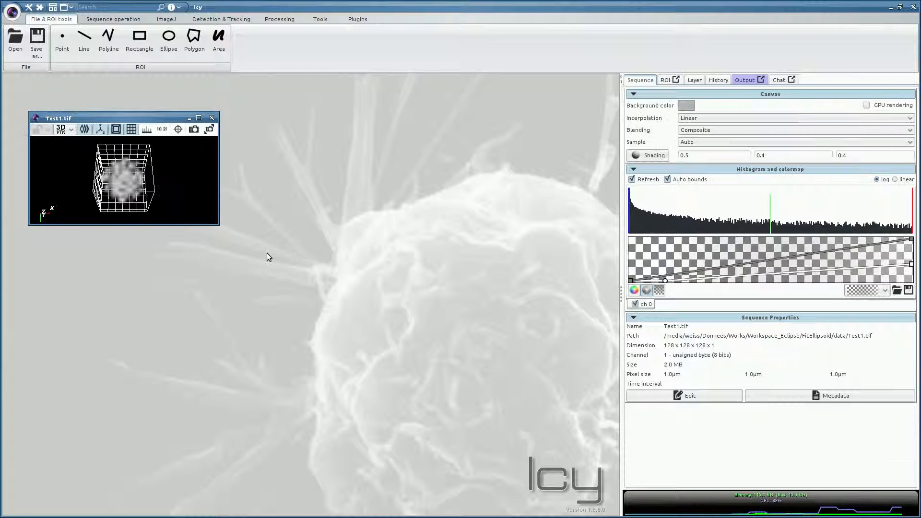
# Step: Enlarge and maximize the 3D viewer, then rotate the volume to a tilted view
pyautogui.moveTo(220, 225); pyautogui.dragTo(509, 458)
pyautogui.doubleClick(190, 118)
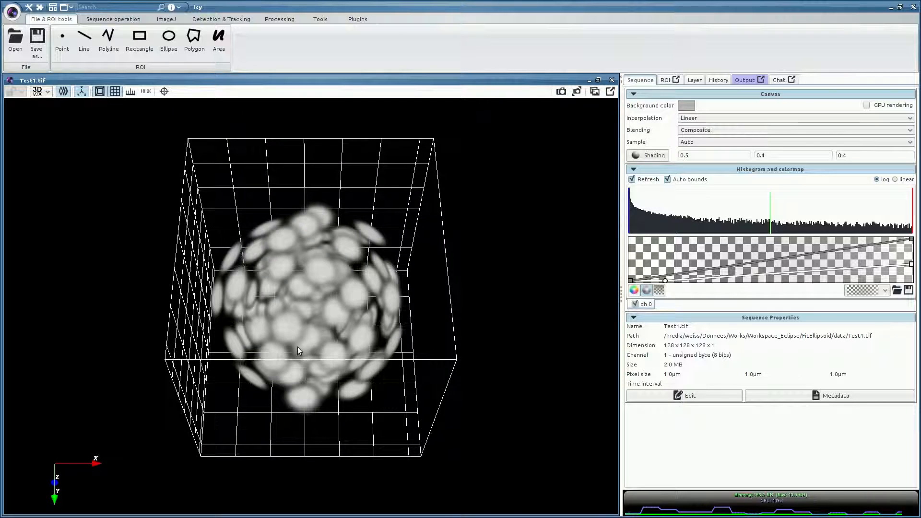
pyautogui.moveTo(298, 346); pyautogui.dragTo(273, 352)
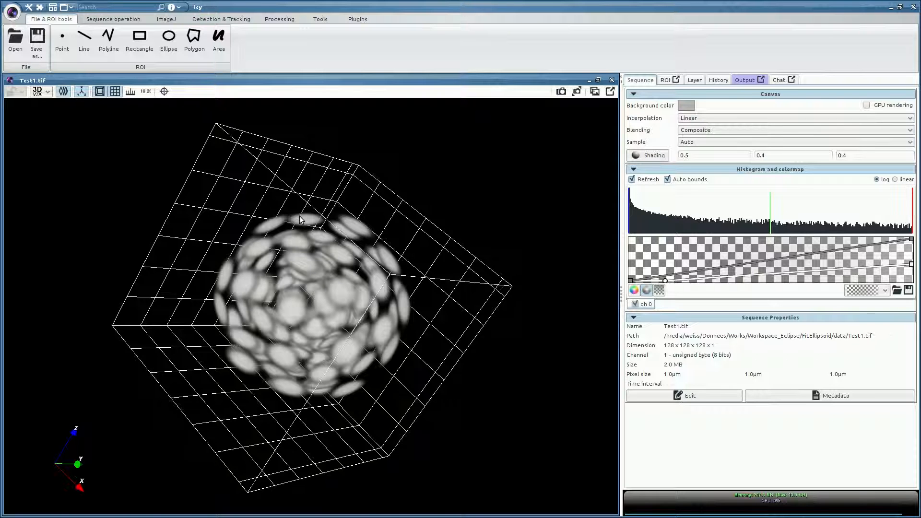
# Step: Restore the viewer to a floating window and launch the FitEllipsoid plugin
pyautogui.doubleClick(267, 79)
pyautogui.click(356, 20)
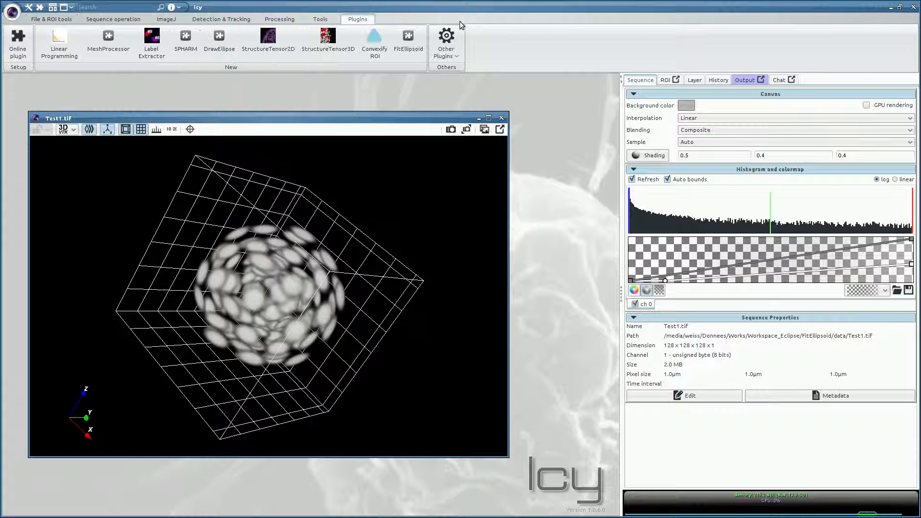
pyautogui.click(408, 41)
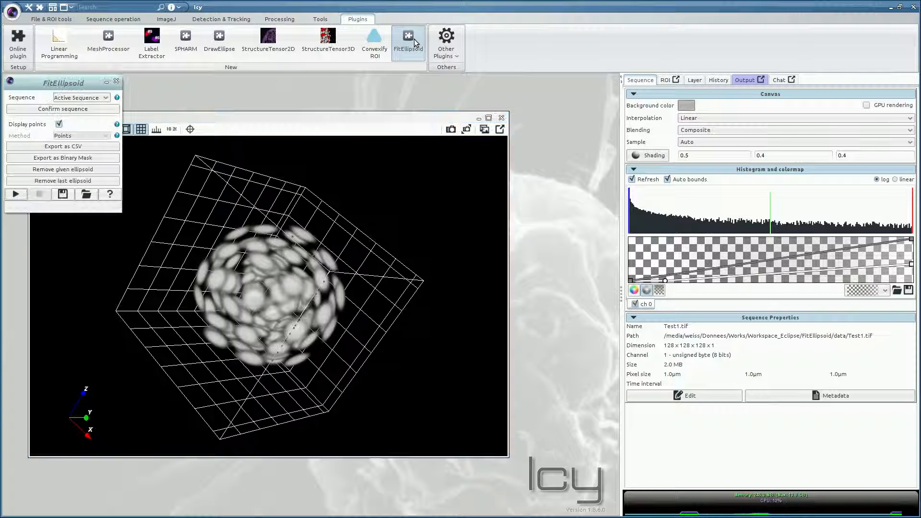
# Step: Place the FitEllipsoid panel on the right and the Test1.tif viewer at the top-left
pyautogui.moveTo(57, 84); pyautogui.dragTo(541, 91)
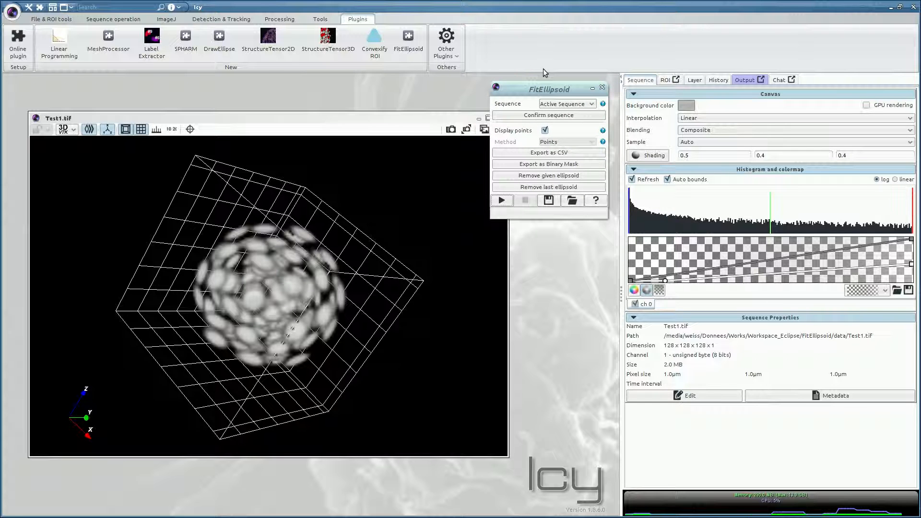
pyautogui.moveTo(122, 119); pyautogui.dragTo(80, 84)
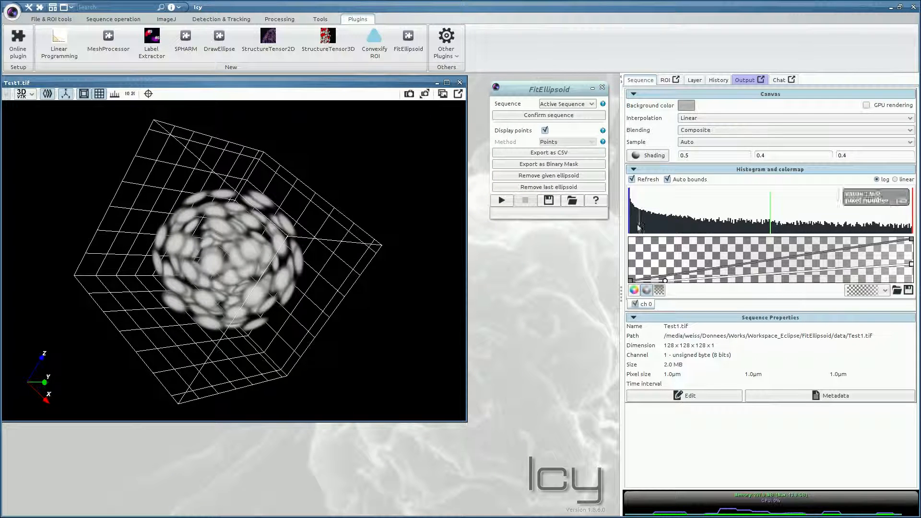
pyautogui.click(542, 117)
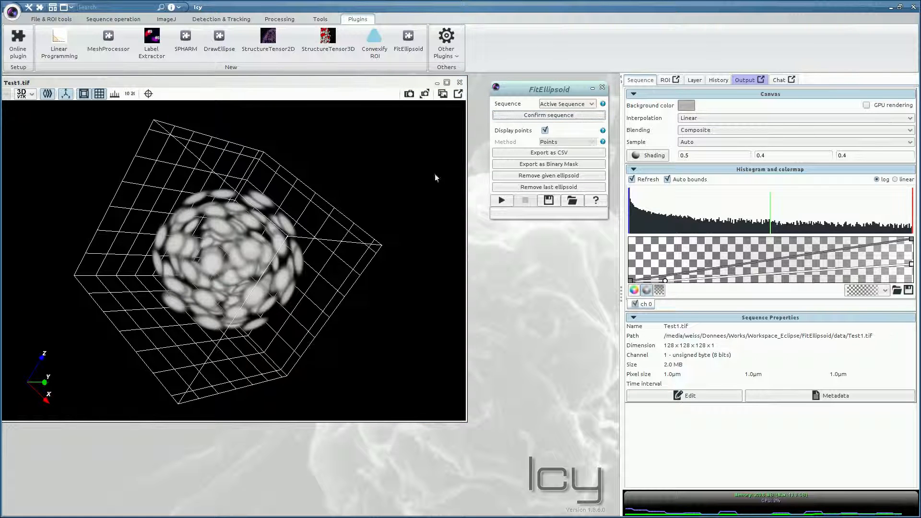
# Step: Confirm Test1.tif, then lay out the 3D view, fitting panel and enlarged Orthogonal View
pyautogui.click(517, 116)
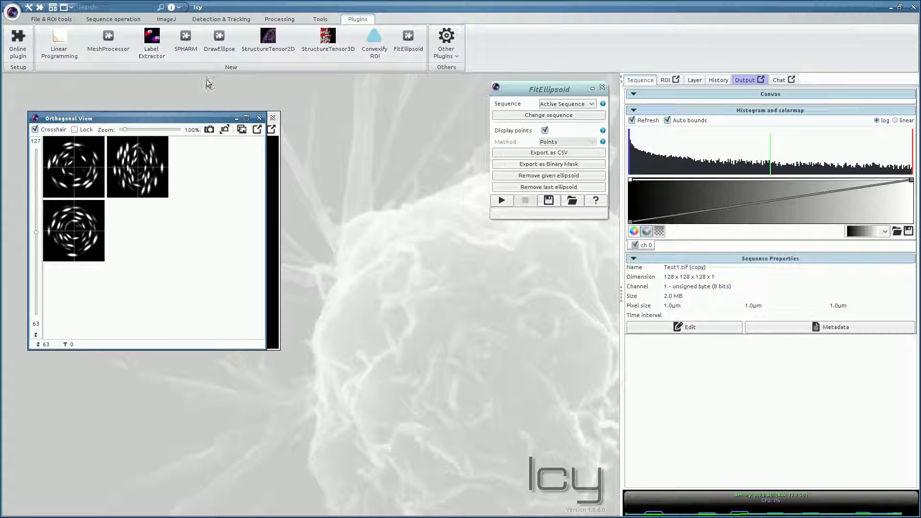
pyautogui.moveTo(153, 120); pyautogui.dragTo(488, 282)
pyautogui.moveTo(144, 120); pyautogui.dragTo(104, 84)
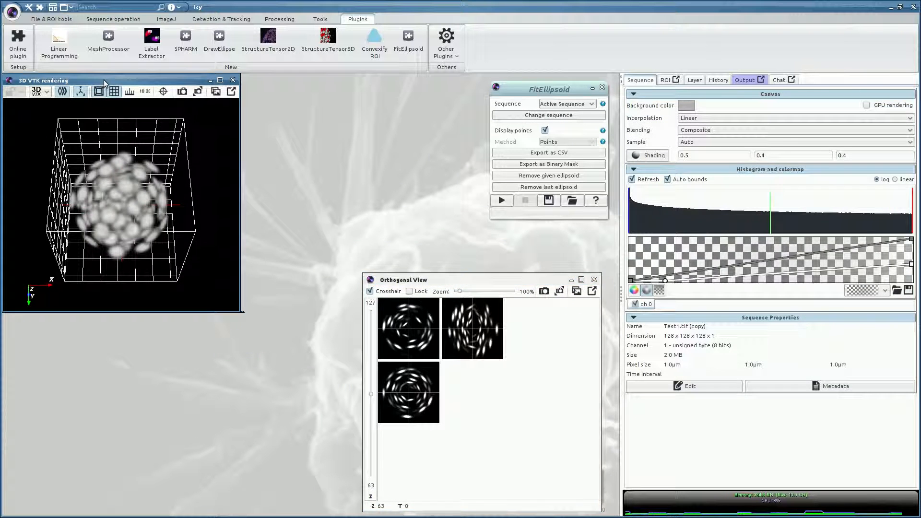
pyautogui.moveTo(545, 89); pyautogui.dragTo(55, 325)
pyautogui.moveTo(433, 282); pyautogui.dragTo(277, 83)
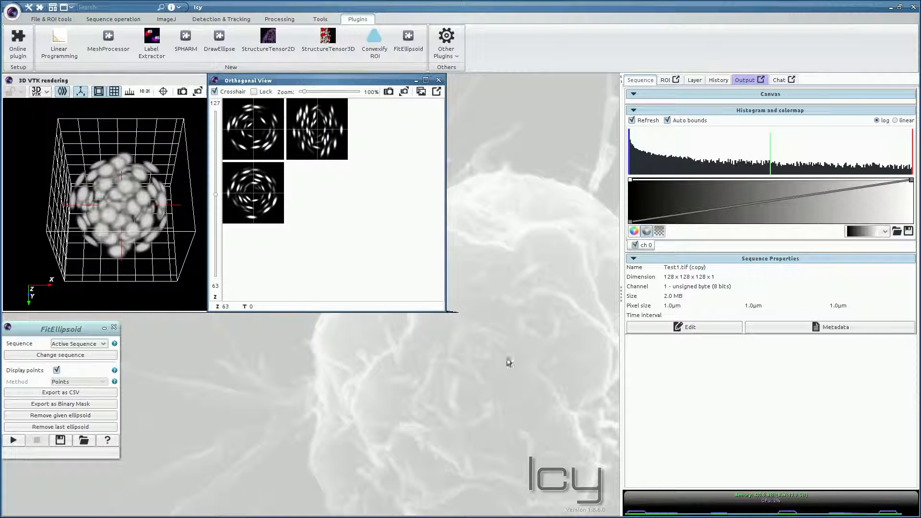
pyautogui.moveTo(444, 311); pyautogui.dragTo(608, 516)
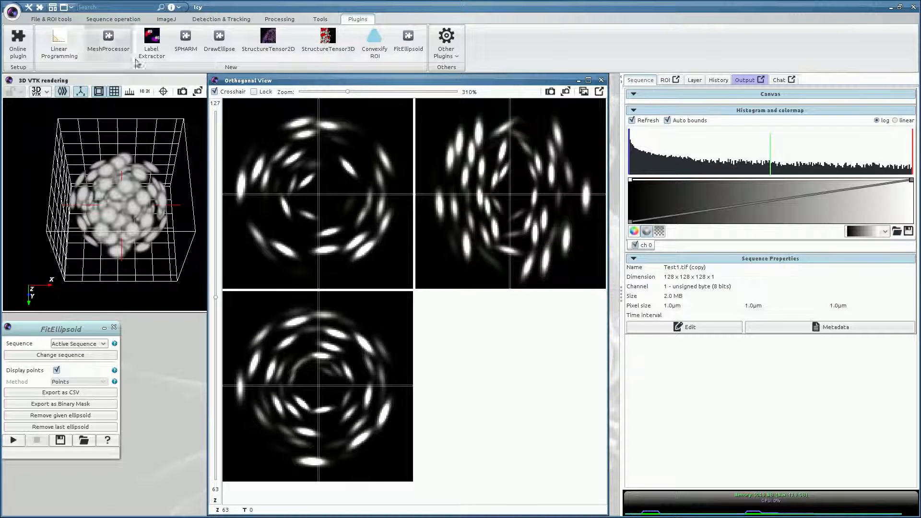
# Step: Center the slice crosshair on the left-edge nucleus and zoom in
pyautogui.click(241, 186)
pyautogui.click(241, 186)
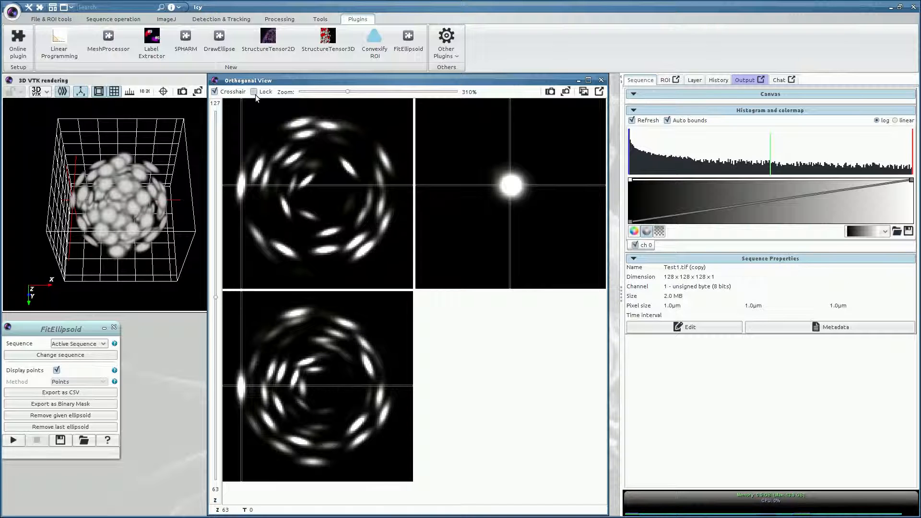
pyautogui.click(240, 186)
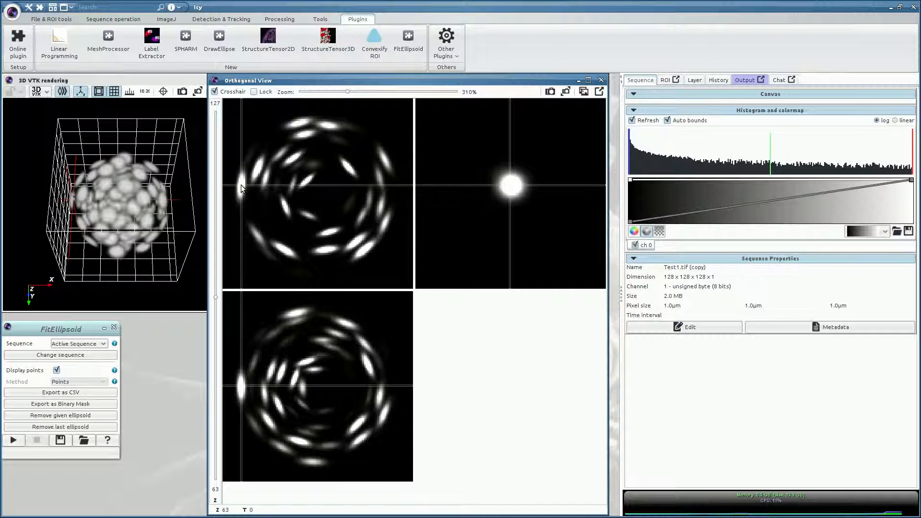
pyautogui.click(240, 184)
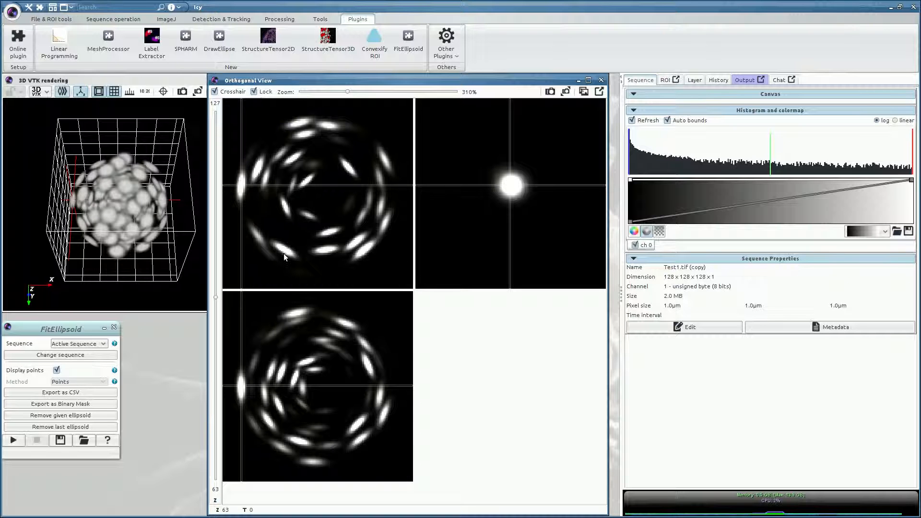
pyautogui.scroll(5, 303, 252)
pyautogui.scroll(1, 310, 260)
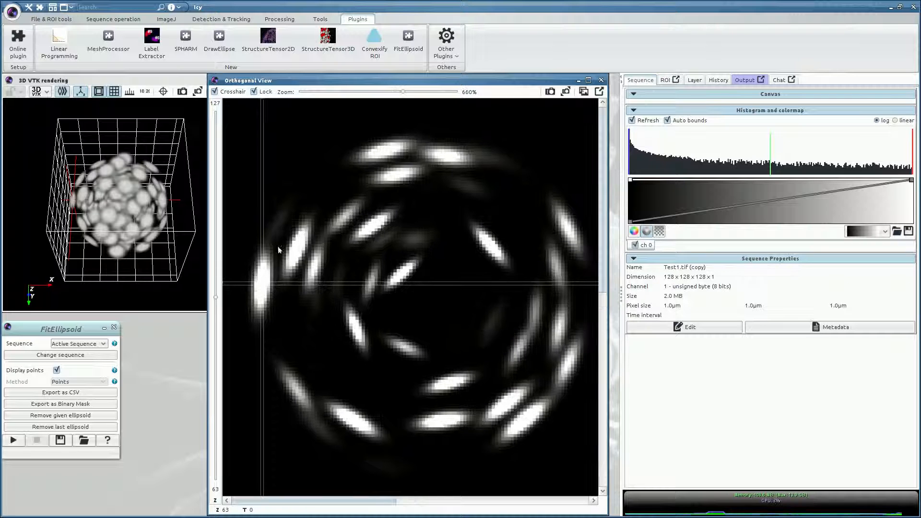
# Step: Place boundary points along the nucleus's edge, tracing down its right side
pyautogui.click(255, 273)
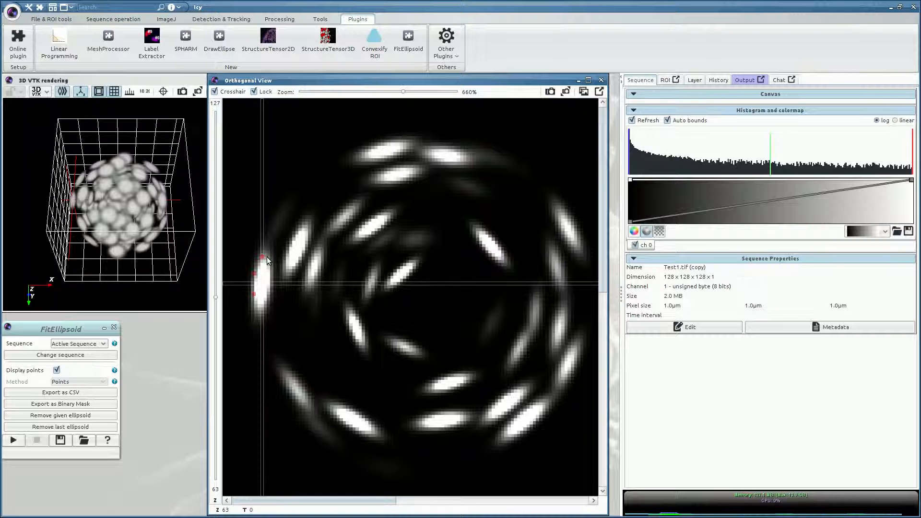
pyautogui.click(272, 276)
pyautogui.moveTo(270, 284); pyautogui.dragTo(268, 301)
pyautogui.moveTo(323, 503); pyautogui.dragTo(486, 503)
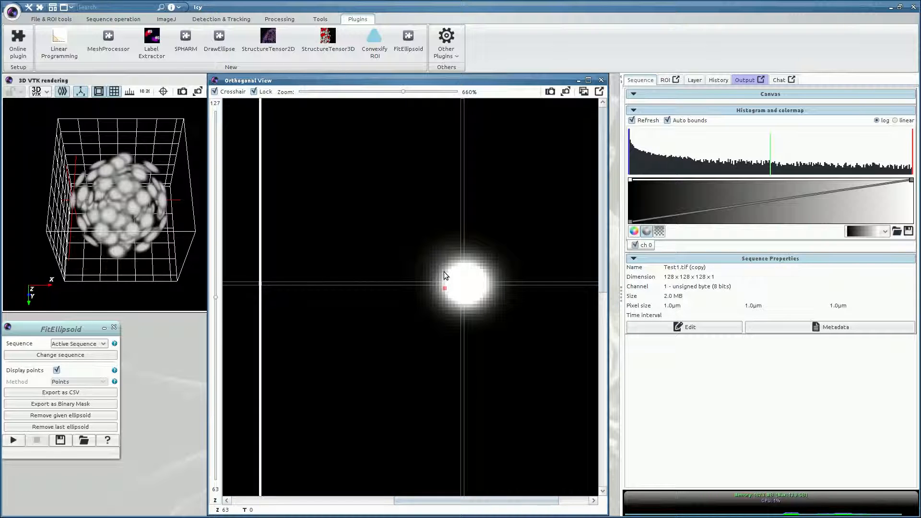
# Step: Add two boundary points on the blob's edge in another orthogonal plane
pyautogui.click(477, 266)
pyautogui.click(487, 293)
pyautogui.moveTo(604, 263); pyautogui.dragTo(586, 474)
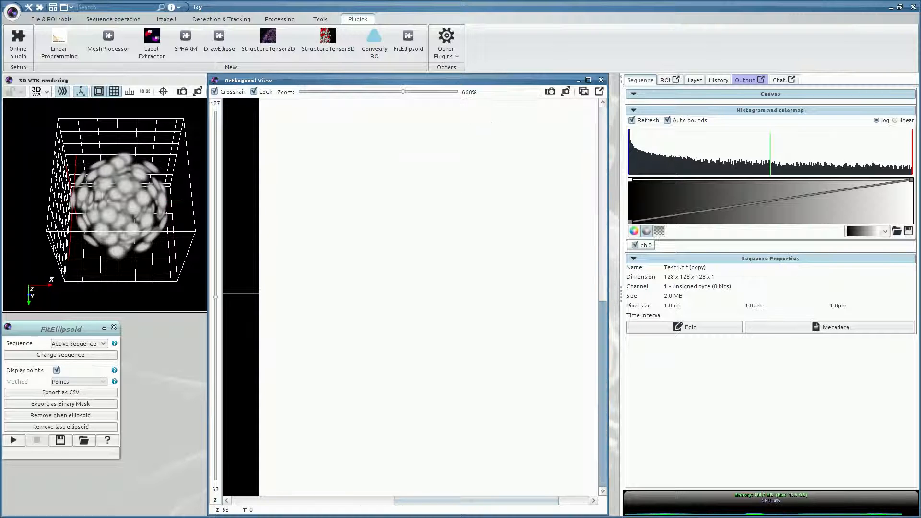
pyautogui.moveTo(506, 503); pyautogui.dragTo(343, 503)
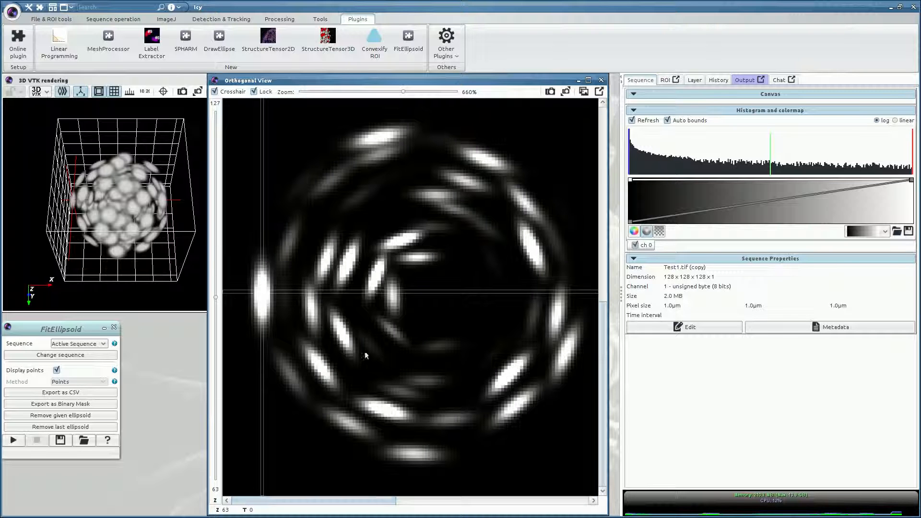
# Step: Add ten more boundary points around the nucleus outline, including its lower edge
pyautogui.click(255, 297)
pyautogui.click(253, 284)
pyautogui.click(256, 274)
pyautogui.click(263, 267)
pyautogui.click(270, 276)
pyautogui.click(271, 289)
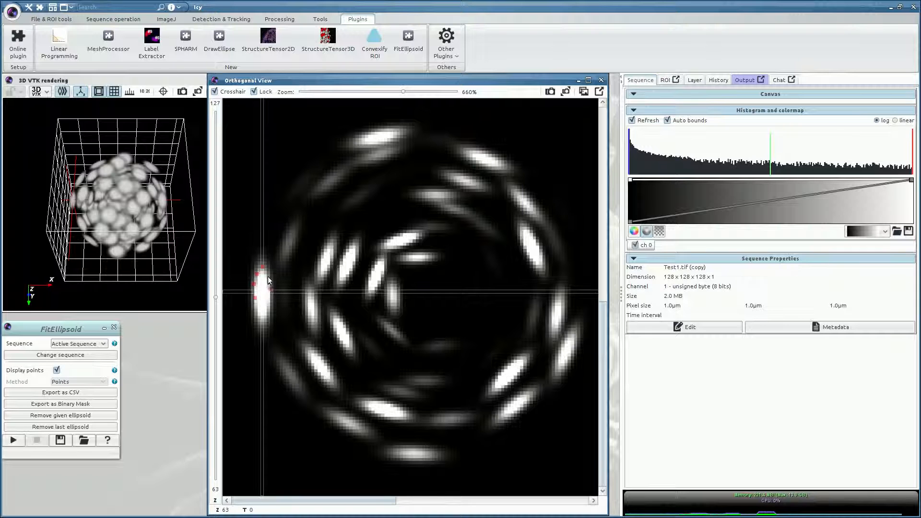
pyautogui.click(273, 299)
pyautogui.click(271, 309)
pyautogui.click(270, 316)
pyautogui.click(264, 324)
# Step: Fit an ellipsoid to the marked points and rotate the 3D view to see it
pyautogui.click(13, 440)
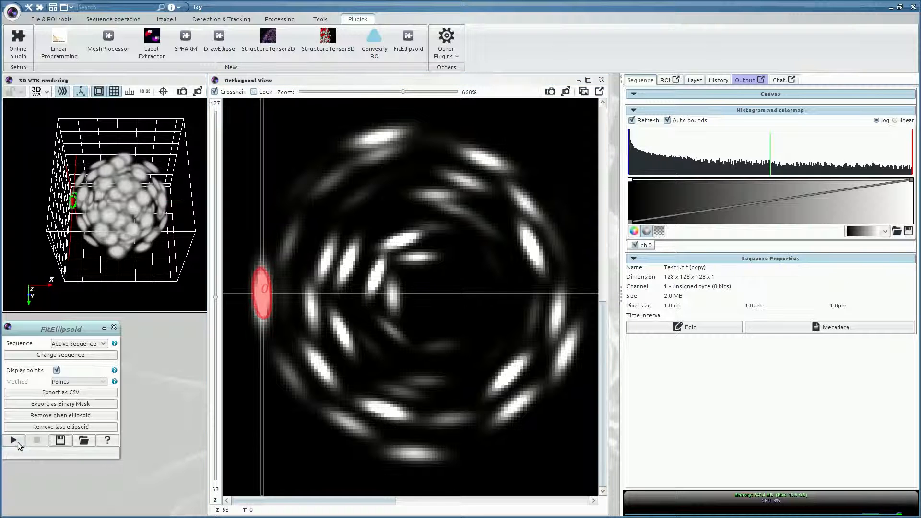
pyautogui.moveTo(600, 358); pyautogui.dragTo(605, 209)
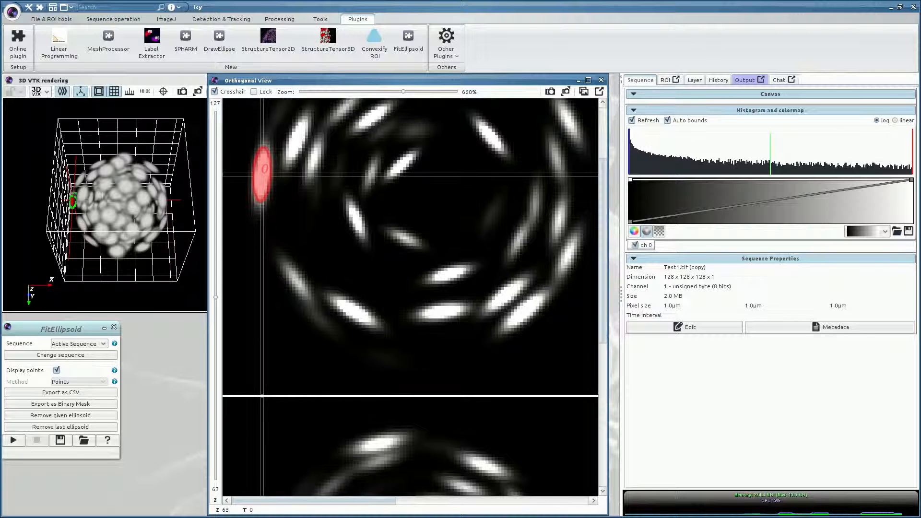
pyautogui.moveTo(111, 195); pyautogui.dragTo(128, 221)
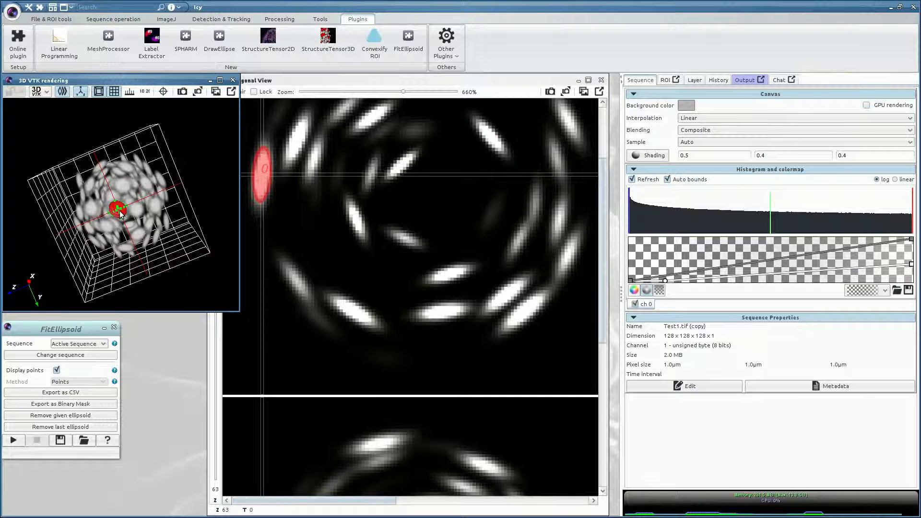
# Step: Show the layer list, maximize the 3D rendering, and toggle the Axis layer
pyautogui.click(695, 82)
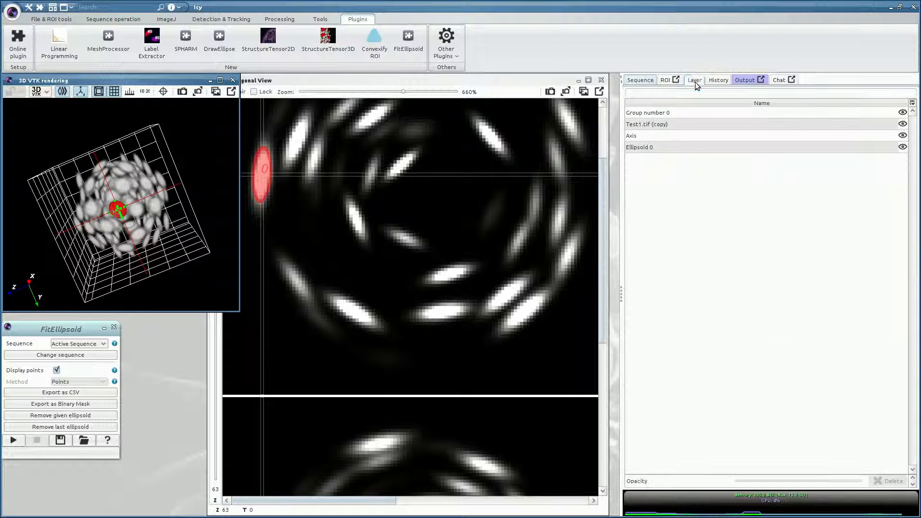
pyautogui.doubleClick(85, 80)
pyautogui.scroll(5, 488, 306)
pyautogui.scroll(-11, 299, 351)
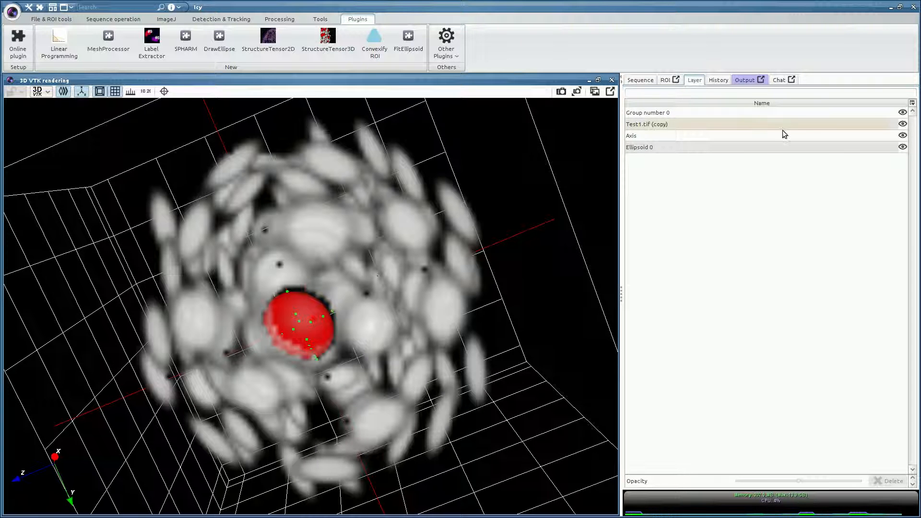
pyautogui.click(902, 136)
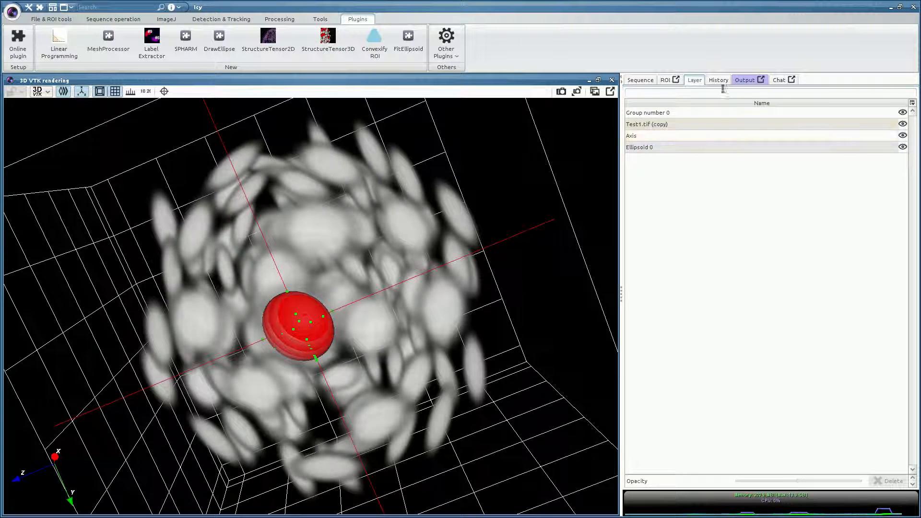
# Step: Hide the nuclei volume and Ellipsoid 0 so only the clicked points show, and orbit them
pyautogui.click(903, 124)
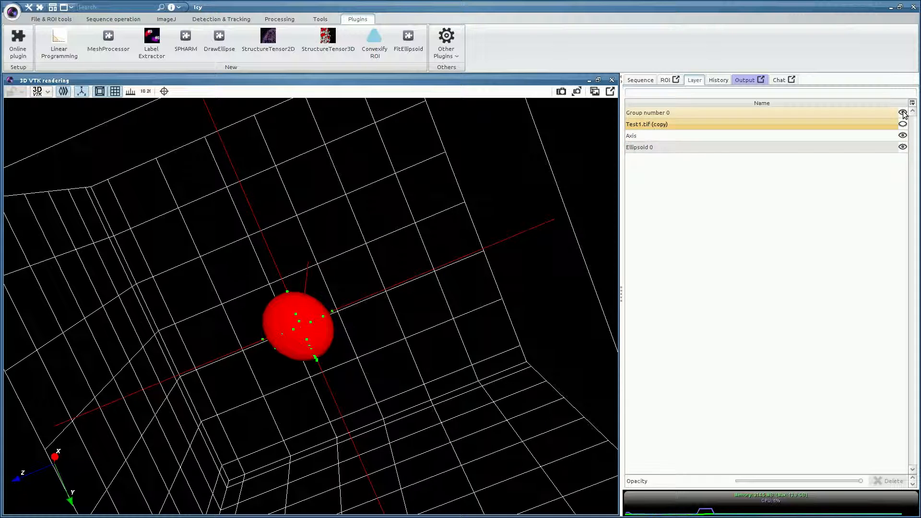
pyautogui.click(903, 113)
pyautogui.click(903, 147)
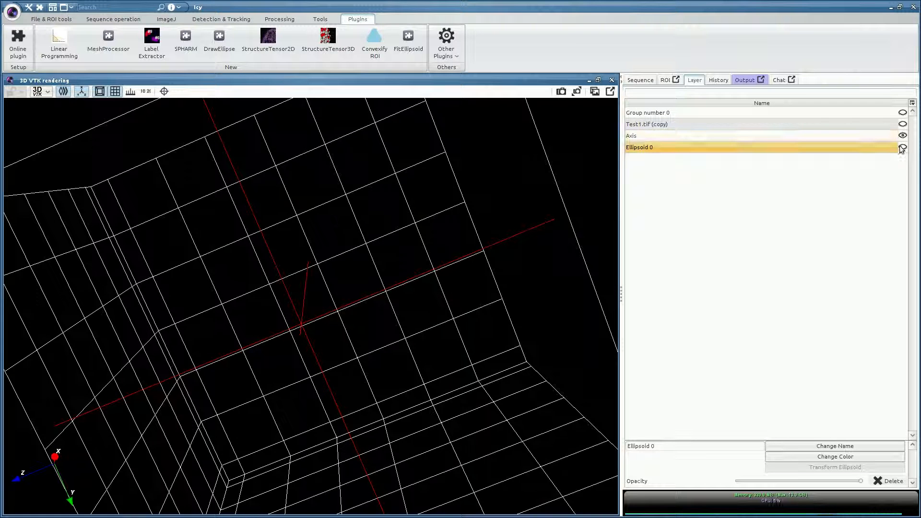
pyautogui.click(902, 113)
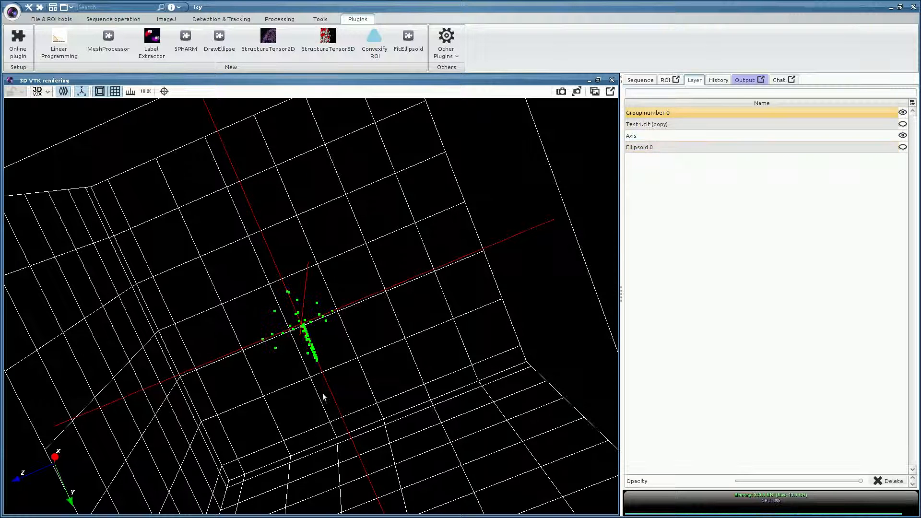
pyautogui.moveTo(306, 353); pyautogui.dragTo(369, 364)
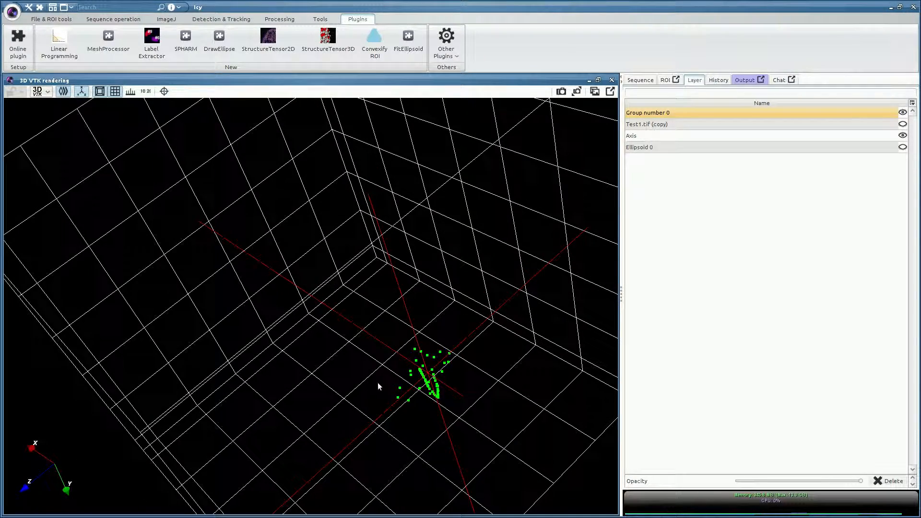
pyautogui.moveTo(422, 391); pyautogui.dragTo(417, 380)
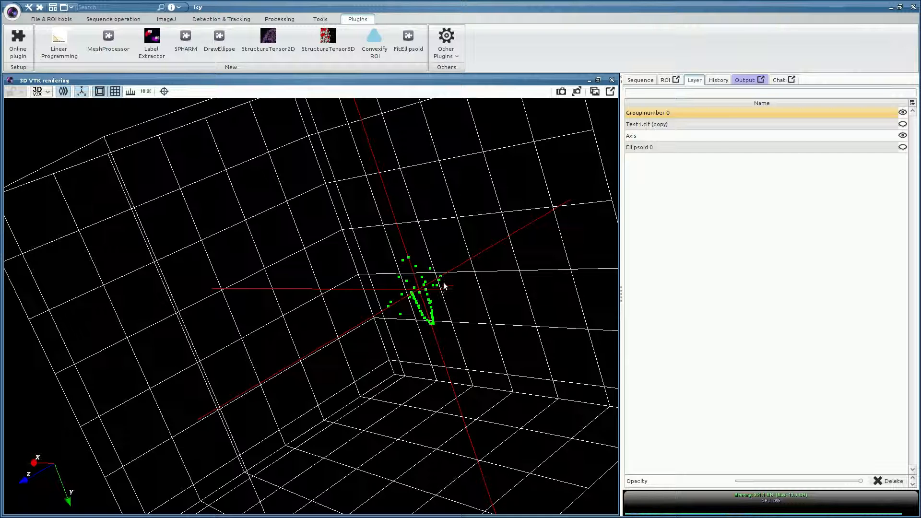
pyautogui.moveTo(414, 325); pyautogui.dragTo(402, 320)
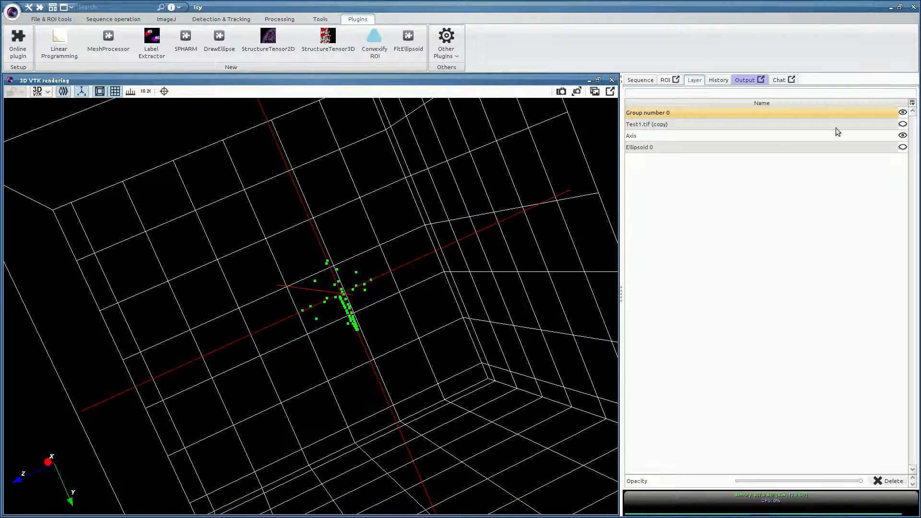
# Step: Show the ellipsoid and nuclei volume again, orbit around them, and restore the window size
pyautogui.click(902, 147)
pyautogui.moveTo(393, 353); pyautogui.dragTo(499, 293)
pyautogui.click(903, 125)
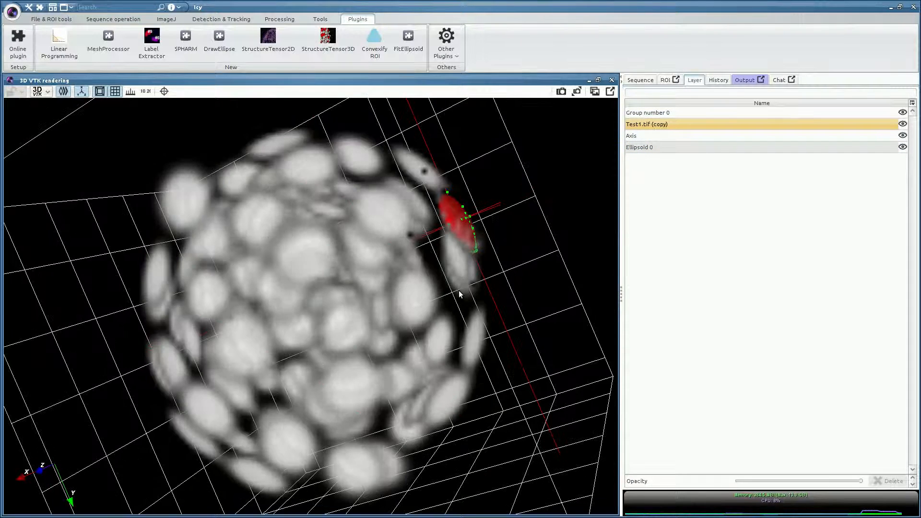
pyautogui.moveTo(462, 256); pyautogui.dragTo(402, 300)
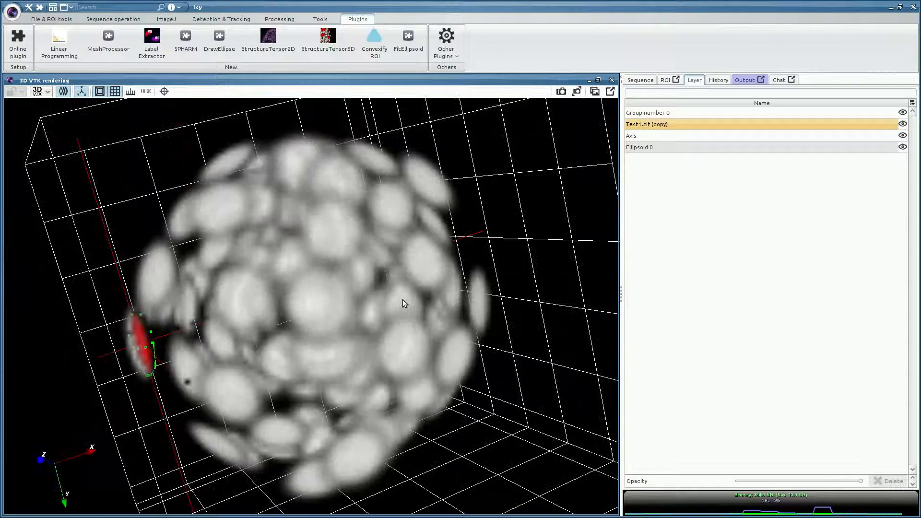
pyautogui.doubleClick(392, 80)
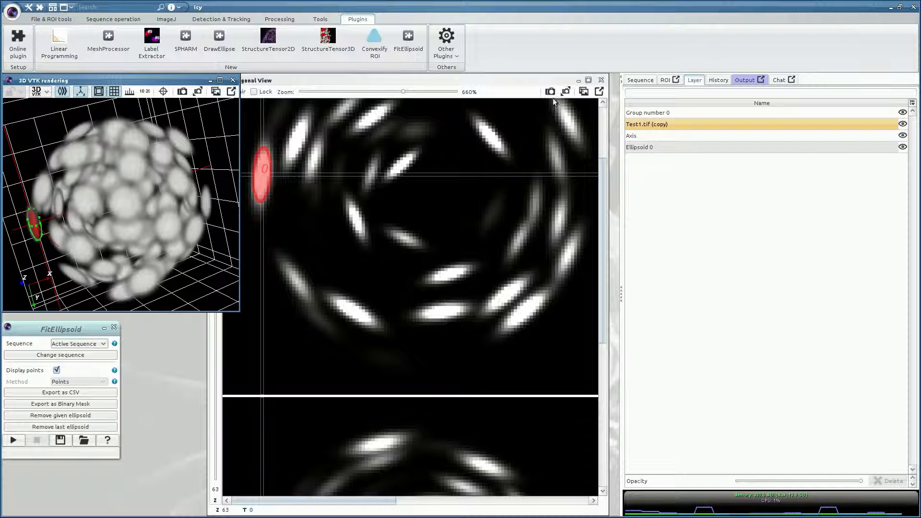
# Step: Zoom the Orthogonal View out to 300% and step to Z slice 62
pyautogui.click(517, 84)
pyautogui.scroll(-5, 481, 378)
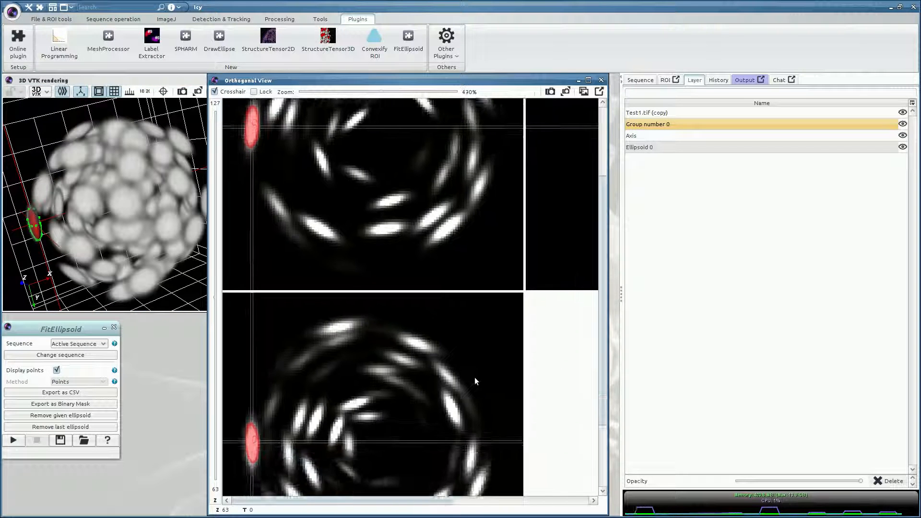
pyautogui.scroll(-2, 474, 383)
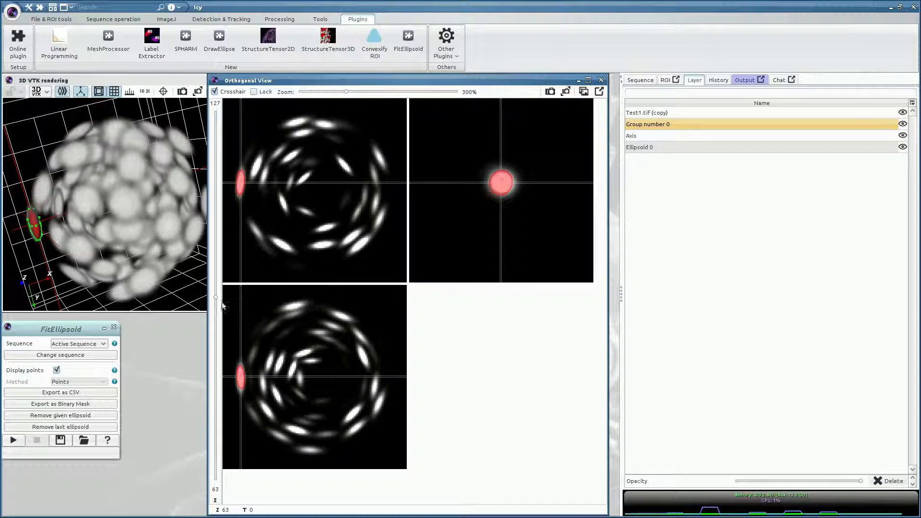
pyautogui.moveTo(216, 298)
pyautogui.mouseDown()
pyautogui.moveTo(218, 268)
pyautogui.moveTo(209, 331)
pyautogui.moveTo(210, 289)
pyautogui.moveTo(210, 301)
pyautogui.mouseUp()
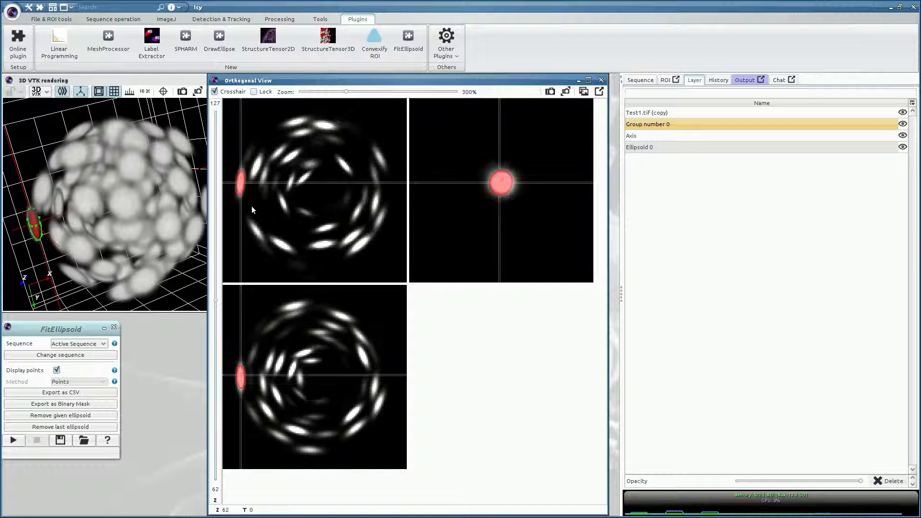
# Step: Check the fitted ellipsoid, then lock the crosshair on the nucleus at the top
pyautogui.click(238, 179)
pyautogui.moveTo(238, 179); pyautogui.dragTo(239, 180)
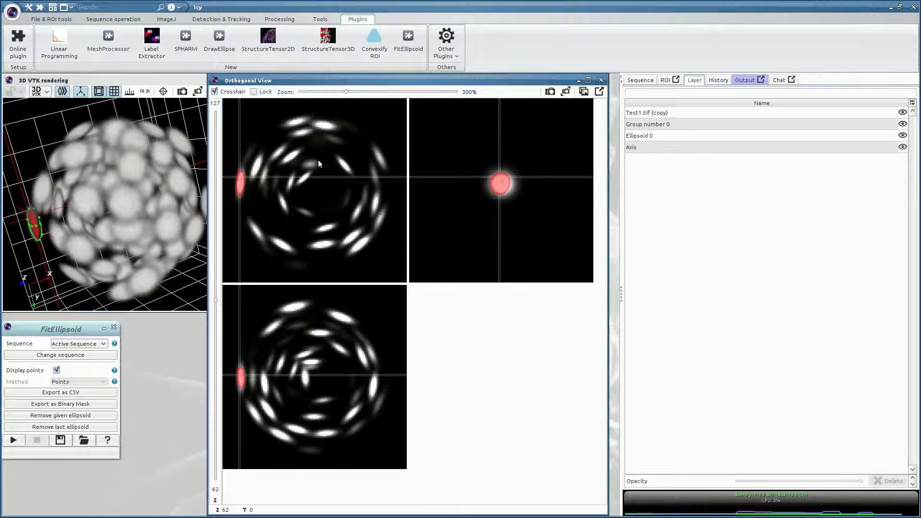
pyautogui.click(297, 122)
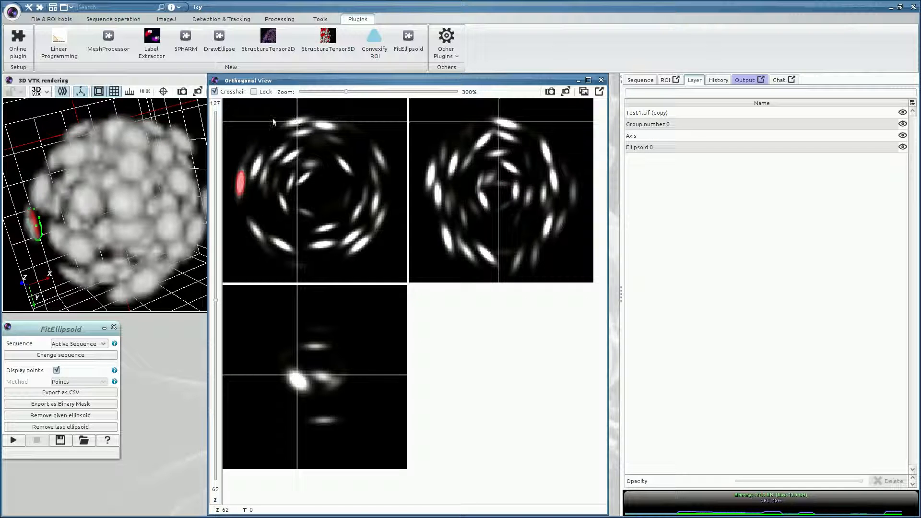
pyautogui.click(254, 91)
# Step: Zoom to 500% and add edge points on the top nucleus in the XY and side views
pyautogui.scroll(5, 364, 225)
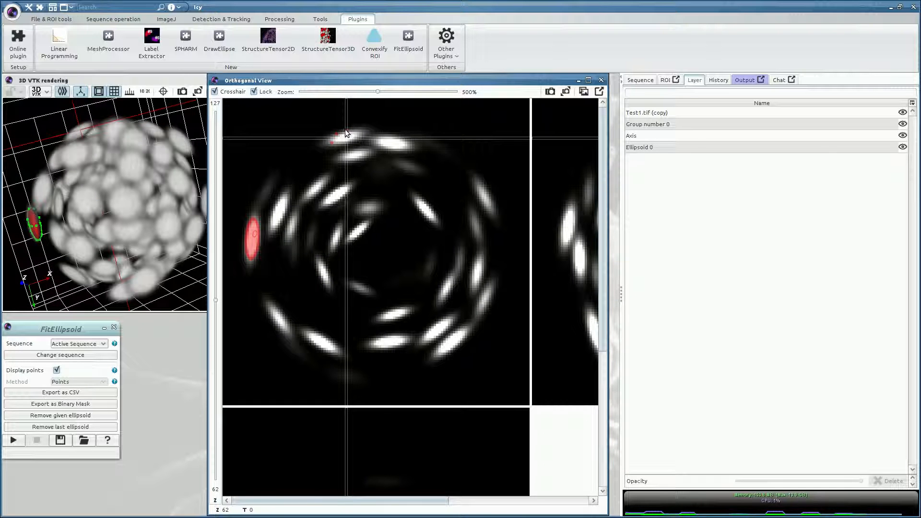
pyautogui.moveTo(355, 500); pyautogui.dragTo(463, 499)
pyautogui.click(497, 135)
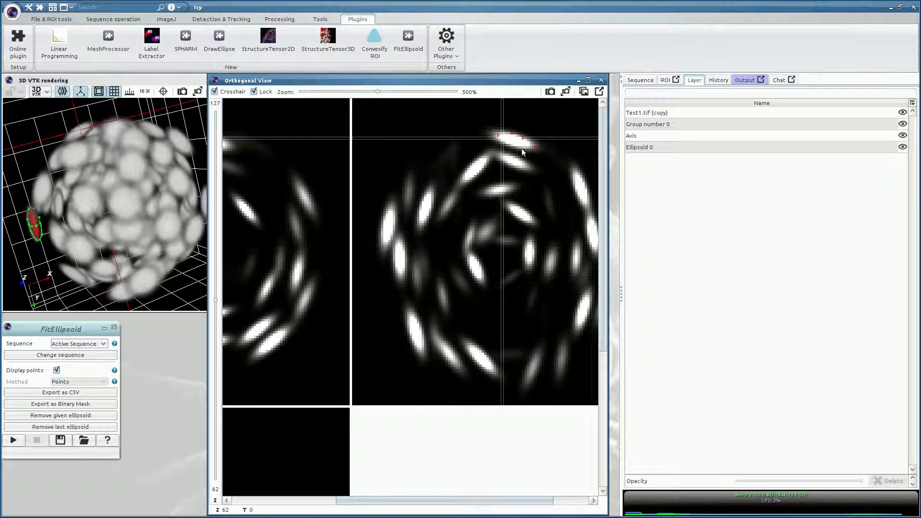
pyautogui.moveTo(601, 328); pyautogui.dragTo(584, 451)
pyautogui.moveTo(454, 500); pyautogui.dragTo(344, 497)
pyautogui.click(338, 379)
pyautogui.click(343, 359)
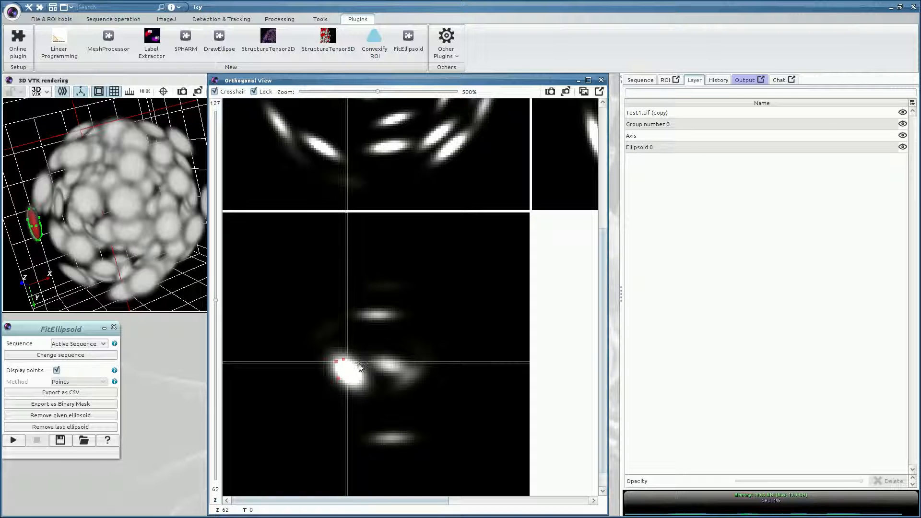
pyautogui.click(361, 367)
pyautogui.moveTo(604, 354); pyautogui.dragTo(613, 215)
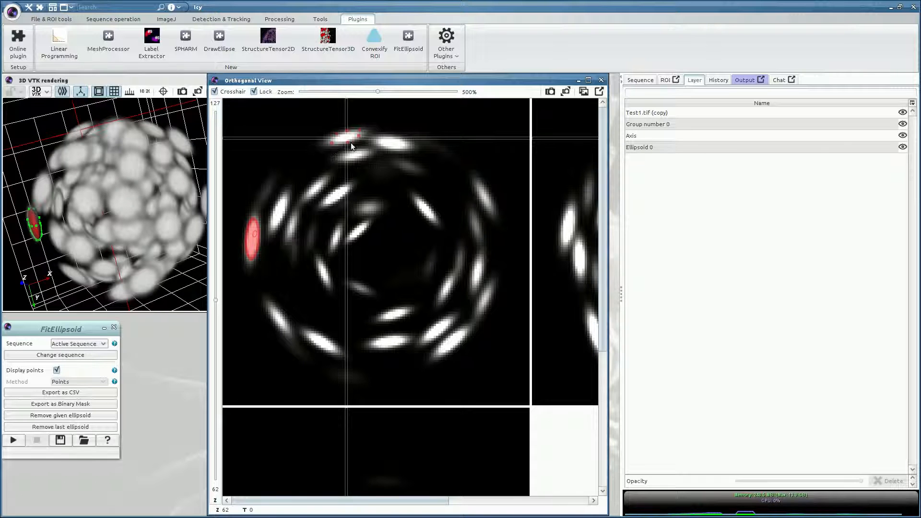
# Step: Unlock the crosshair, move to Z 73, and add points along the nucleus
pyautogui.click(257, 93)
pyautogui.moveTo(217, 303); pyautogui.dragTo(216, 268)
pyautogui.click(348, 142)
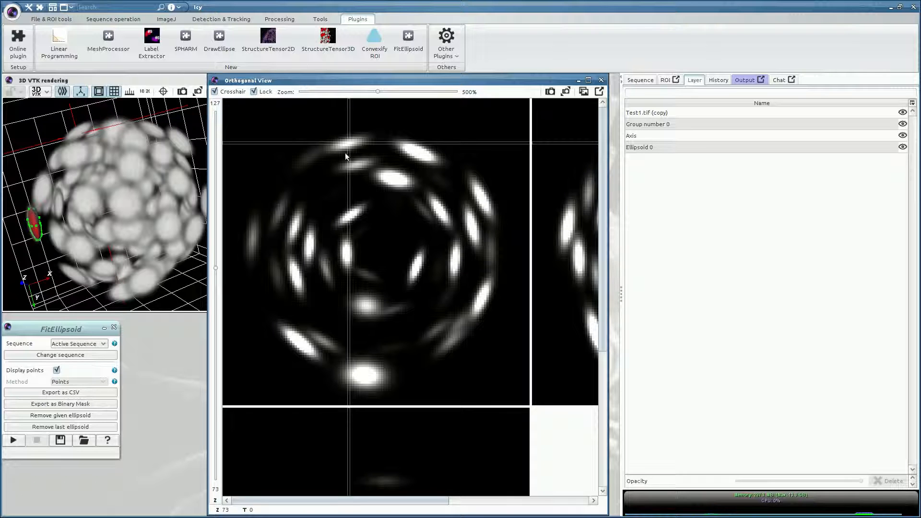
pyautogui.click(332, 150)
pyautogui.click(336, 143)
pyautogui.moveTo(362, 506); pyautogui.dragTo(467, 501)
pyautogui.click(502, 133)
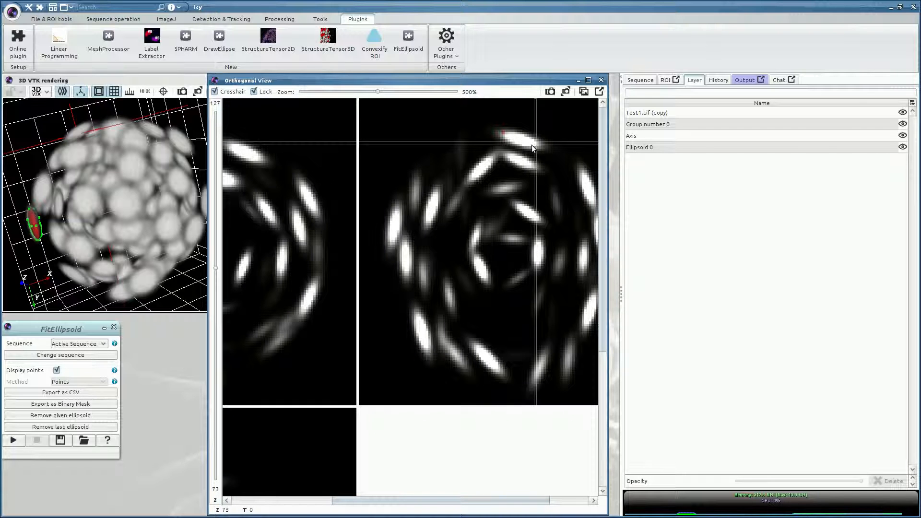
pyautogui.click(538, 146)
pyautogui.click(519, 133)
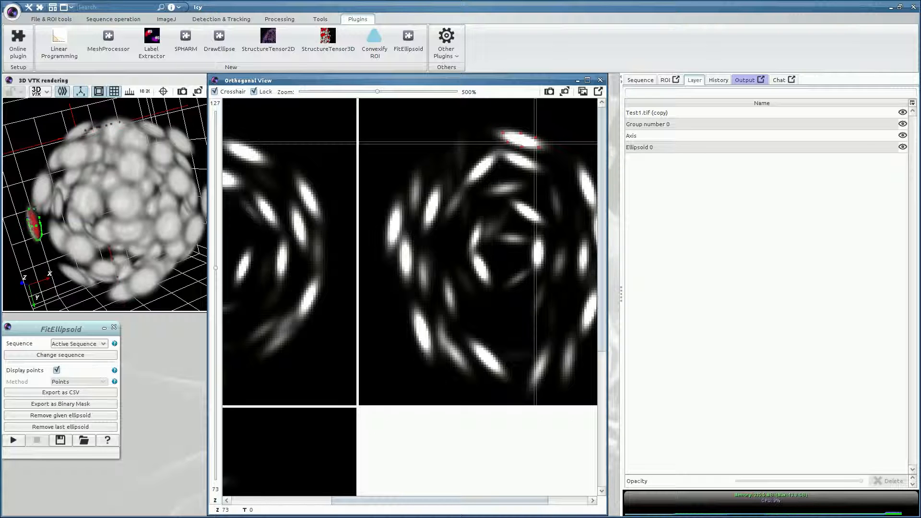
pyautogui.moveTo(390, 502); pyautogui.dragTo(295, 511)
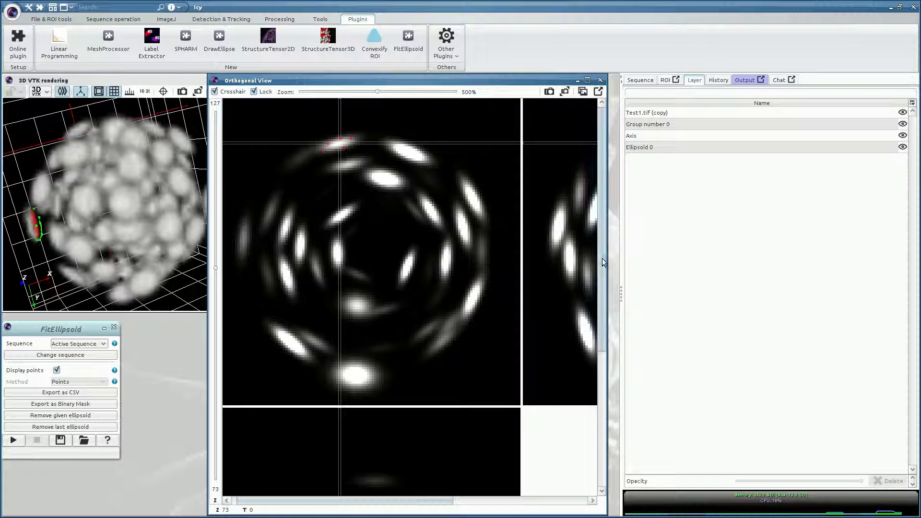
# Step: Add eight points around the bright cell's edge, including its lower-right side
pyautogui.scroll(-5, 413, 372)
pyautogui.click(348, 398)
pyautogui.click(335, 392)
pyautogui.click(325, 394)
pyautogui.click(321, 404)
pyautogui.click(329, 415)
pyautogui.click(337, 418)
pyautogui.click(345, 416)
pyautogui.click(351, 412)
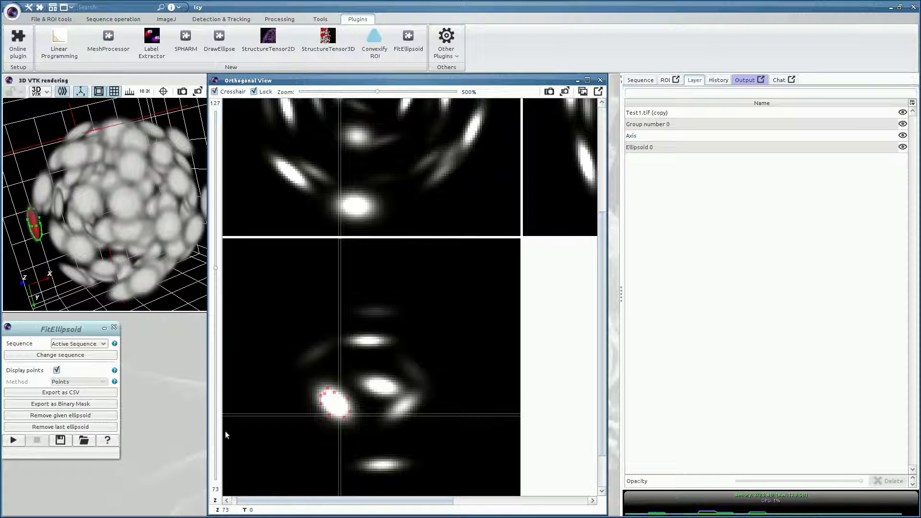
# Step: Fit Ellipsoid 1 to the new points and orbit and zoom the 3D view of both ellipsoids
pyautogui.click(14, 440)
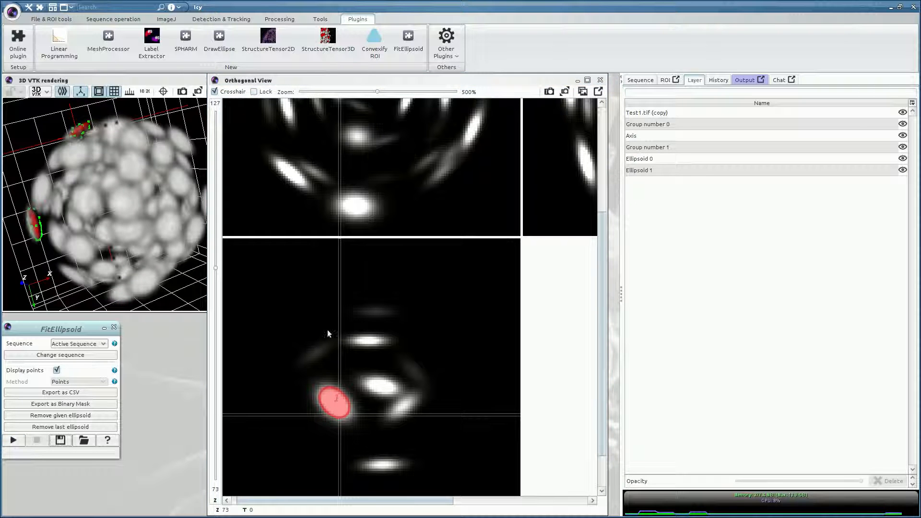
pyautogui.moveTo(604, 374); pyautogui.dragTo(610, 264)
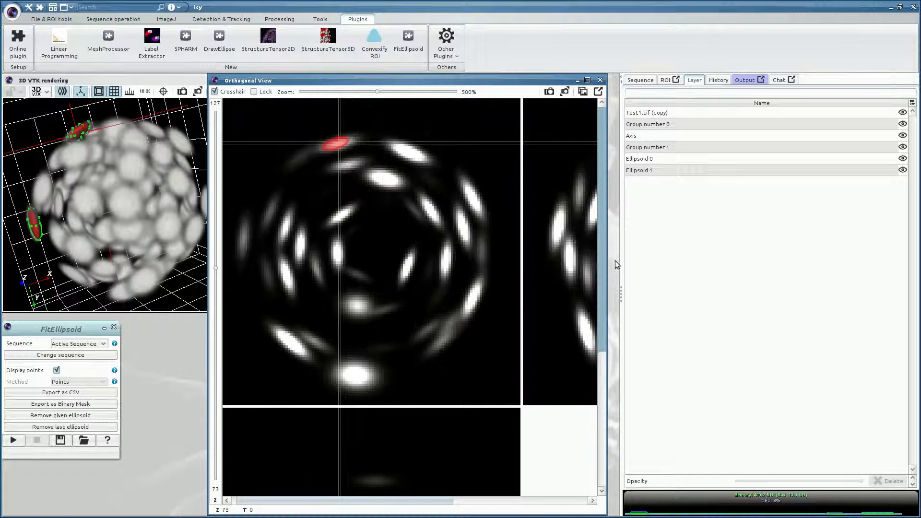
pyautogui.moveTo(65, 161); pyautogui.dragTo(167, 156)
pyautogui.scroll(5, 102, 166)
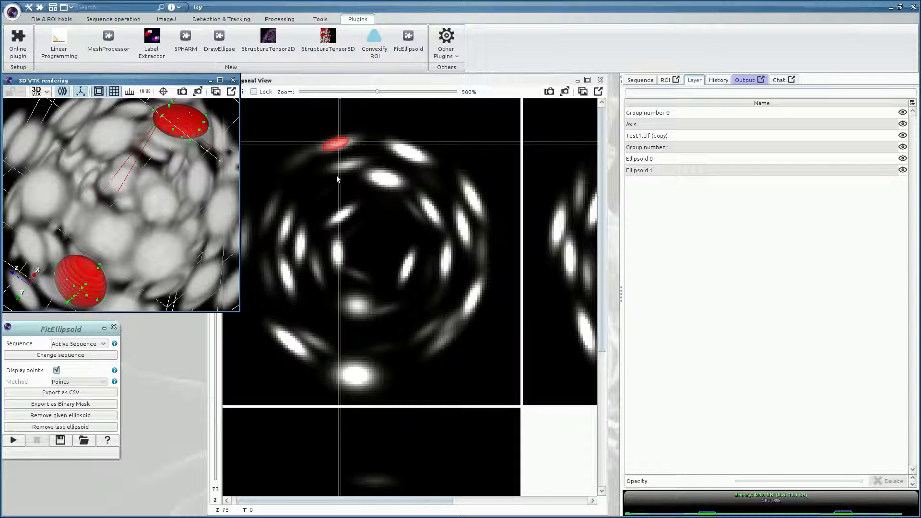
pyautogui.scroll(3, 355, 169)
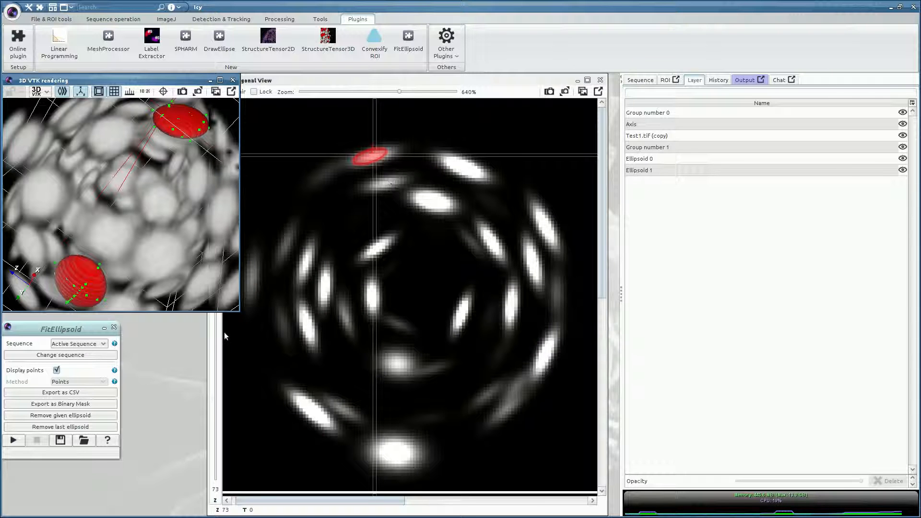
# Step: Shift the 3D window left, move to slice Z 67, and nudge the fitting panel right
pyautogui.moveTo(181, 78); pyautogui.dragTo(112, 79)
pyautogui.moveTo(219, 264); pyautogui.dragTo(217, 286)
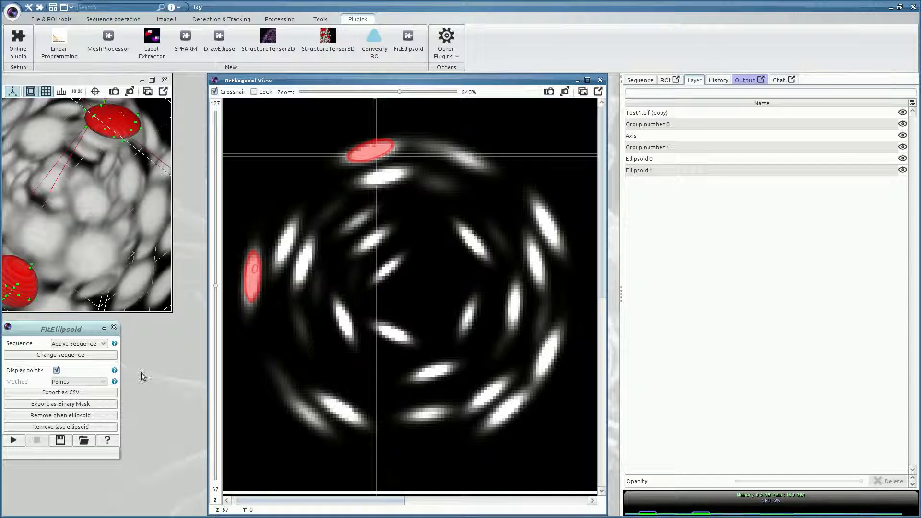
pyautogui.moveTo(76, 330); pyautogui.dragTo(98, 325)
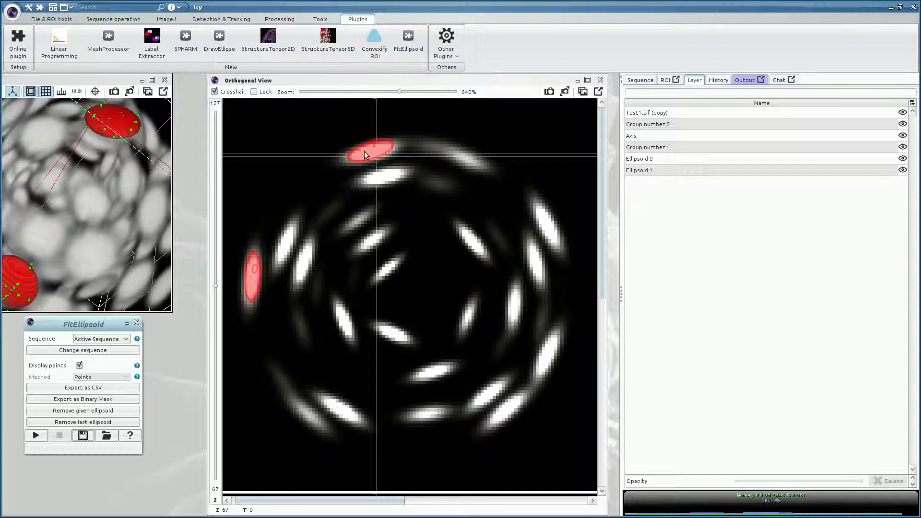
# Step: Remove Ellipsoid 1 by entering 1 in the removal dialog, leaving only Ellipsoid 0
pyautogui.click(83, 411)
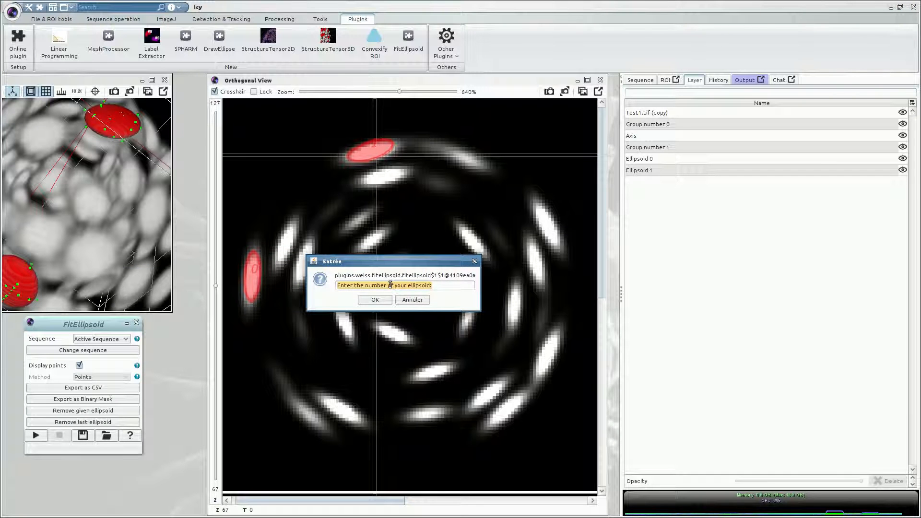
pyautogui.write('1')
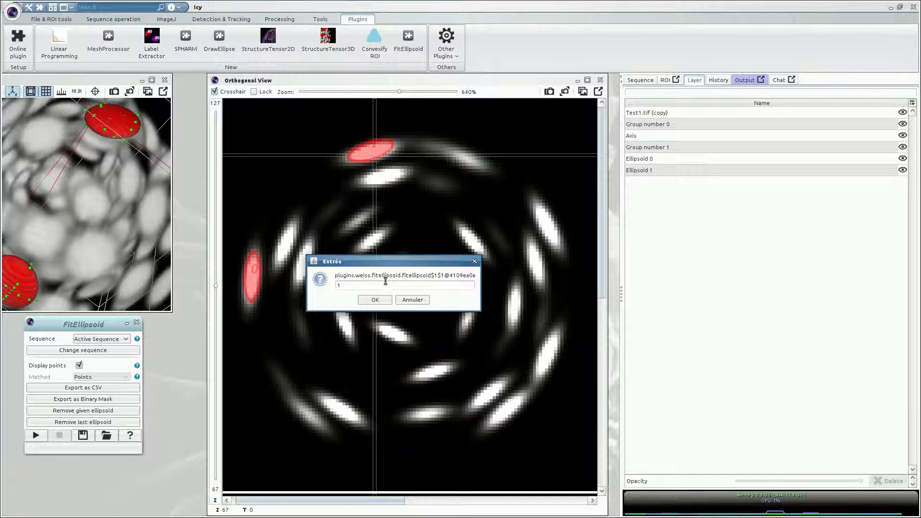
pyautogui.click(387, 298)
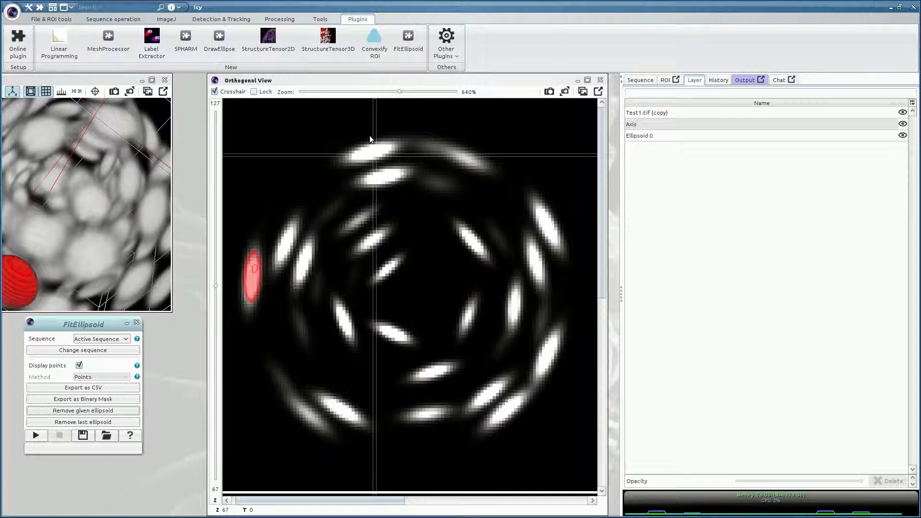
pyautogui.moveTo(373, 82); pyautogui.dragTo(290, 80)
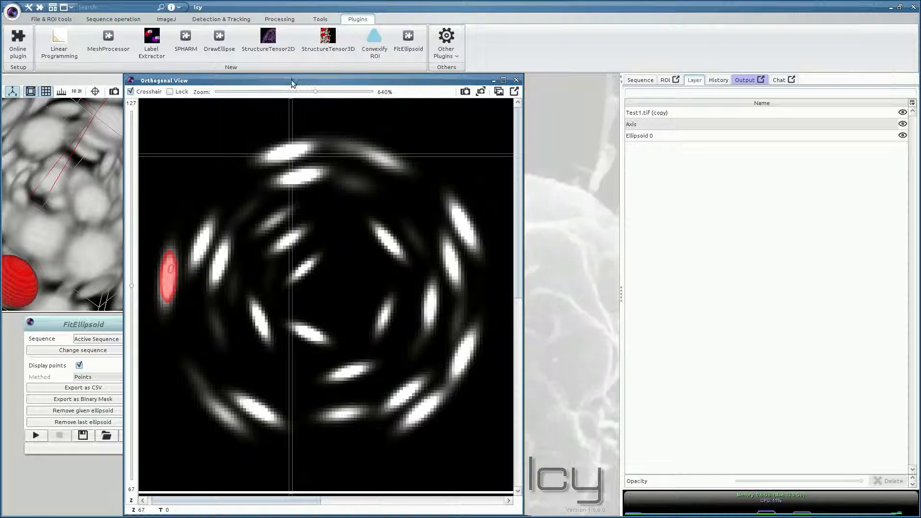
# Step: Lock the slice position and mark edge points on the top nucleus in XY, undoing the three stray points
pyautogui.scroll(-4, 312, 355)
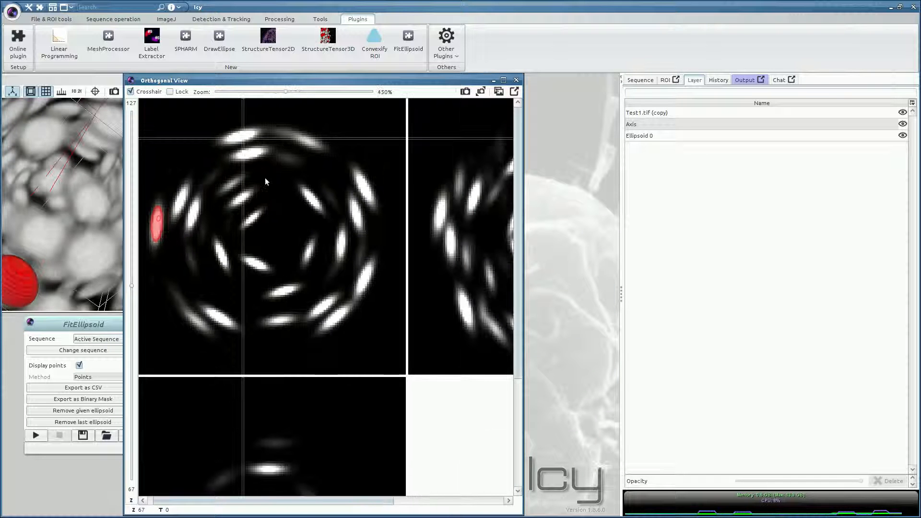
pyautogui.click(240, 136)
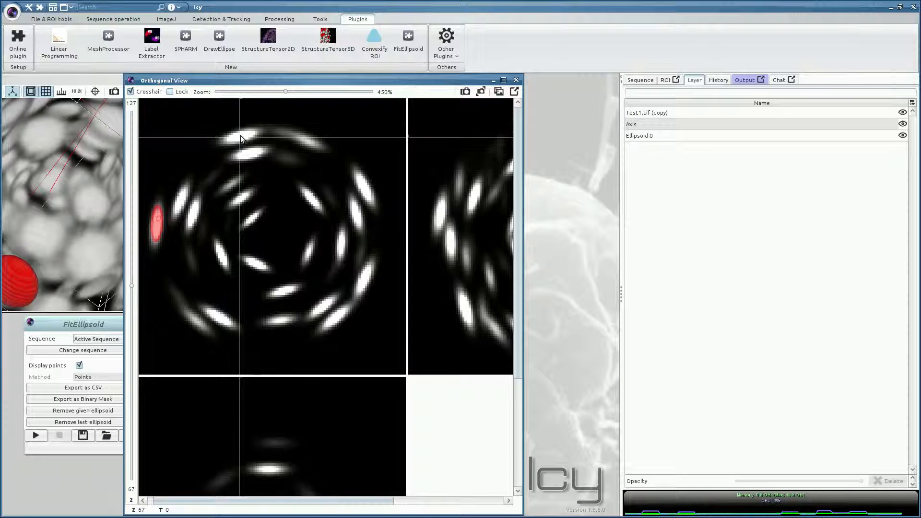
pyautogui.click(171, 91)
pyautogui.click(225, 140)
pyautogui.click(234, 132)
pyautogui.click(251, 129)
pyautogui.click(342, 145)
pyautogui.click(335, 194)
pyautogui.click(293, 249)
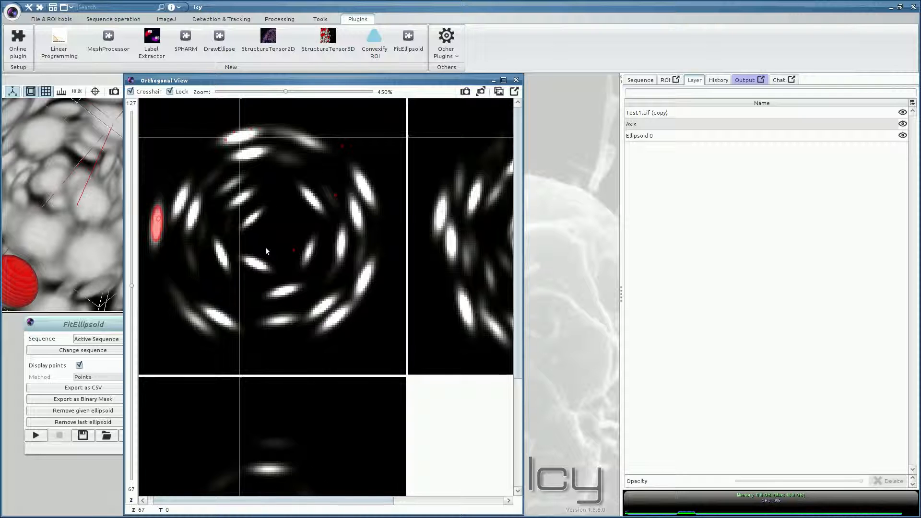
pyautogui.hotkey('ctrl', 'z')
pyautogui.hotkey('ctrl', 'z')
pyautogui.hotkey('ctrl', 'z')
# Step: Add edge points on the top nucleus in the ZY and XZ side panels
pyautogui.moveTo(251, 500); pyautogui.dragTo(329, 501)
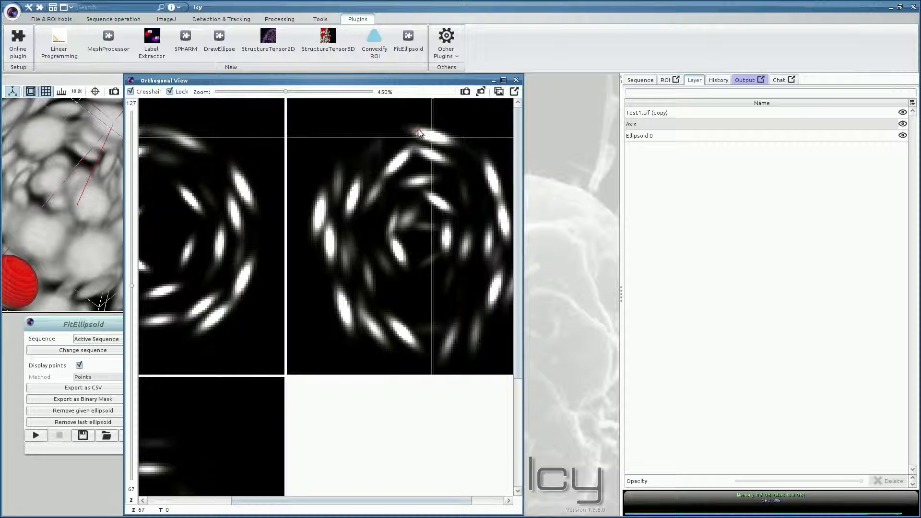
pyautogui.click(437, 134)
pyautogui.click(431, 131)
pyautogui.moveTo(518, 260); pyautogui.dragTo(514, 376)
pyautogui.moveTo(396, 501); pyautogui.dragTo(229, 502)
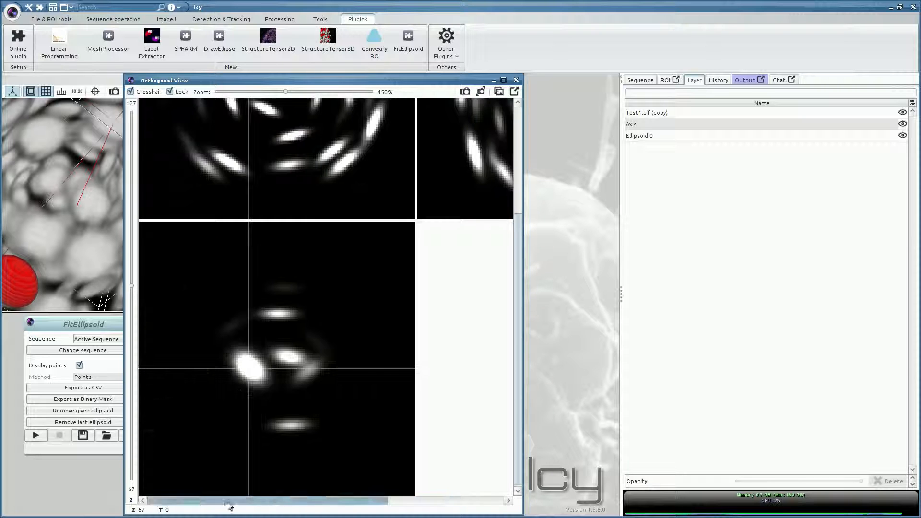
pyautogui.click(240, 373)
pyautogui.click(236, 365)
pyautogui.click(239, 355)
pyautogui.click(250, 355)
pyautogui.click(259, 360)
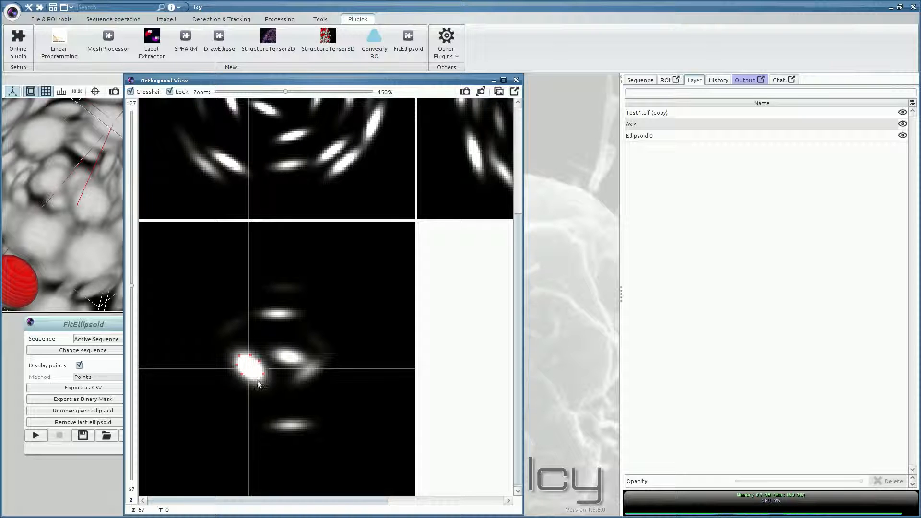
# Step: Fit Ellipsoid 1 to the marked points and rearrange windows to reveal the 3D view
pyautogui.click(36, 435)
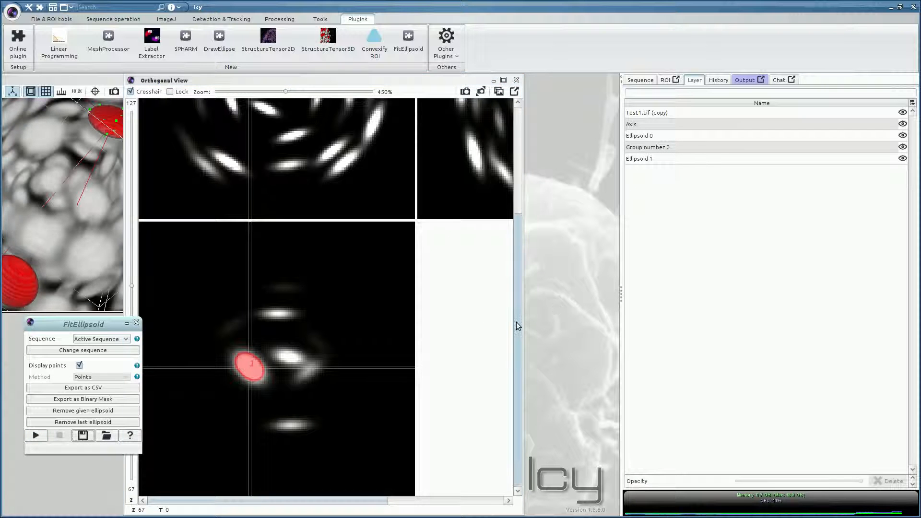
pyautogui.moveTo(517, 321); pyautogui.dragTo(518, 199)
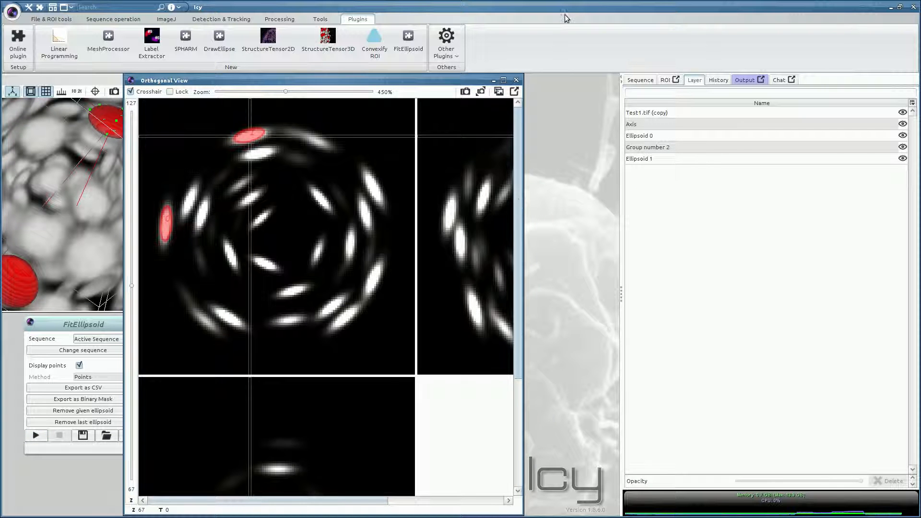
pyautogui.moveTo(304, 80); pyautogui.dragTo(347, 80)
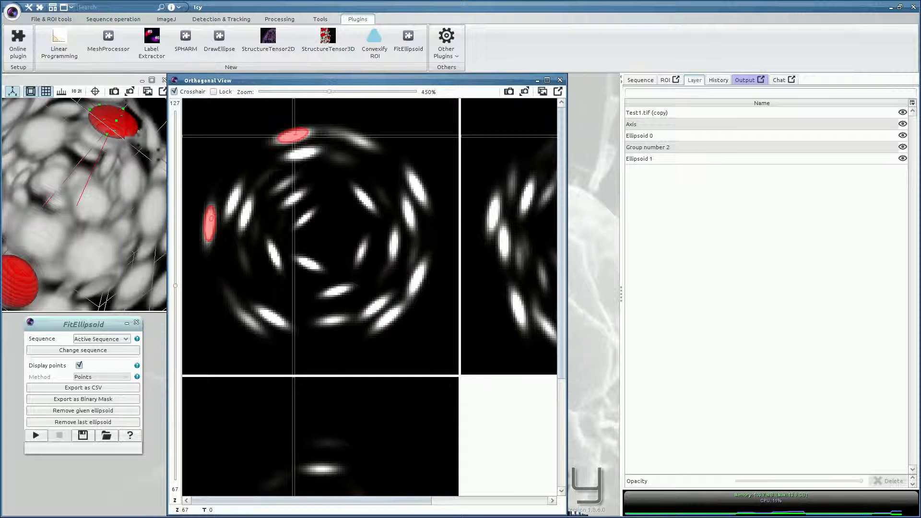
pyautogui.moveTo(90, 327); pyautogui.dragTo(87, 249)
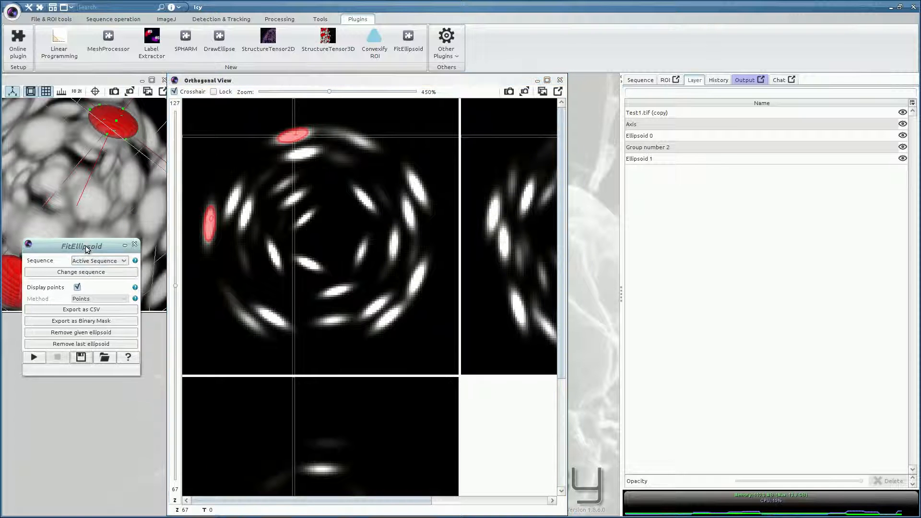
# Step: Export both fitted ellipsoids as a CSV file named 'test' in the data folder
pyautogui.click(81, 312)
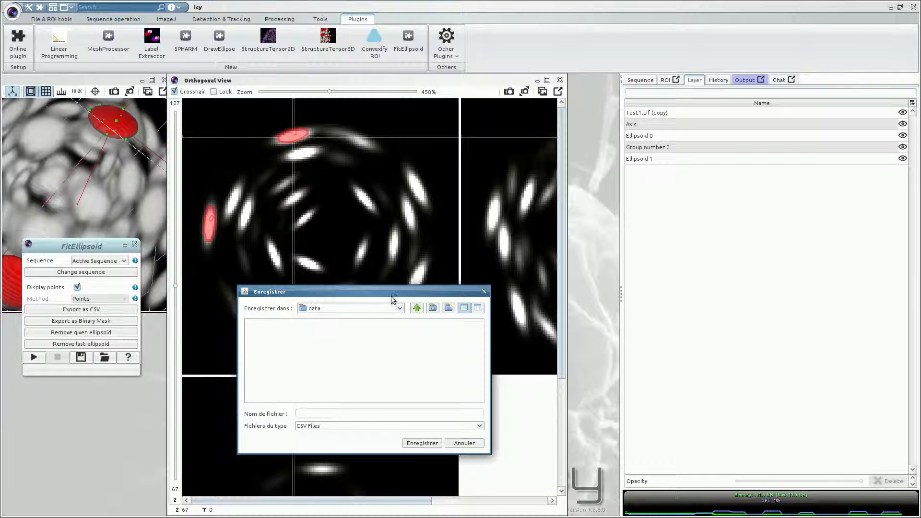
pyautogui.write('test')
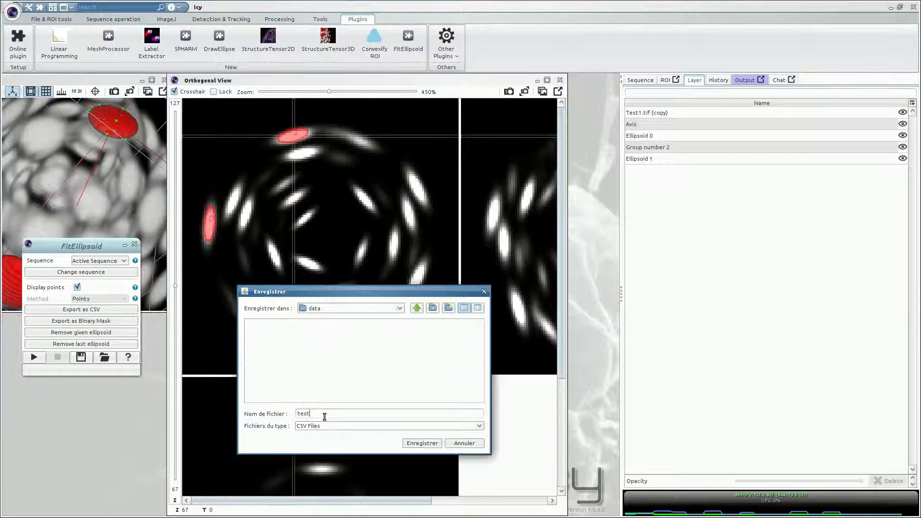
pyautogui.press('Return')
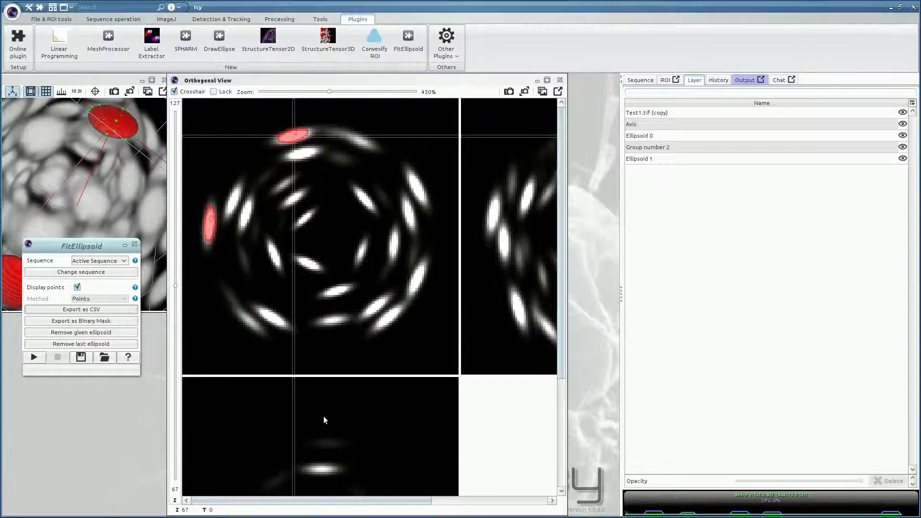
# Step: Open test.csv from the data folder with LibreOffice Calc
pyautogui.hotkey('alt', 'Tab')
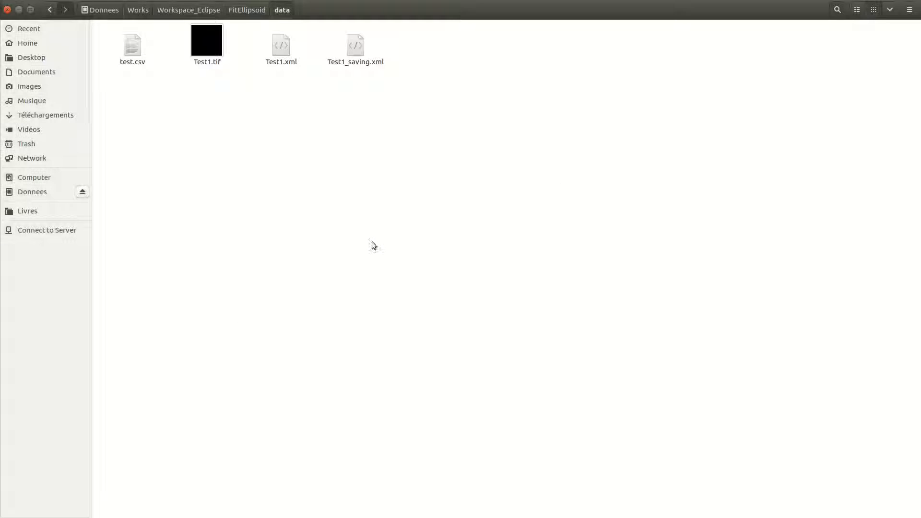
pyautogui.click(136, 62)
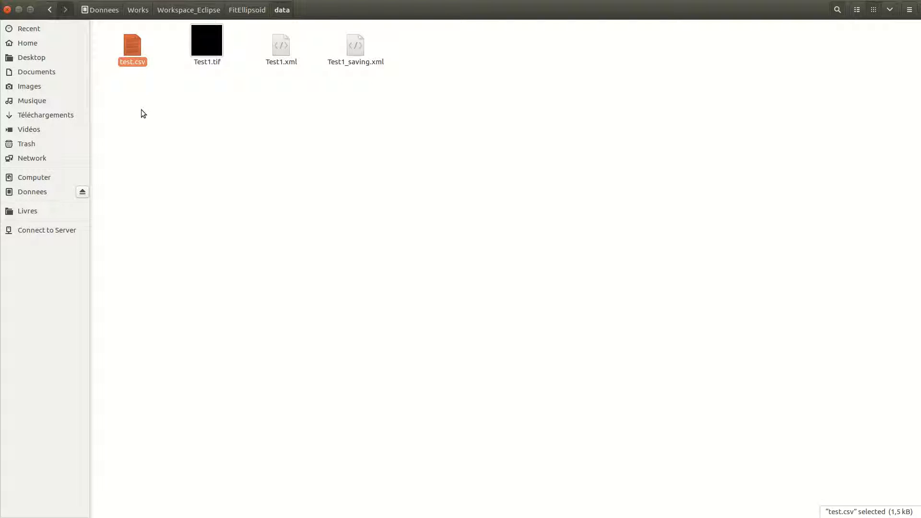
pyautogui.rightClick(133, 47)
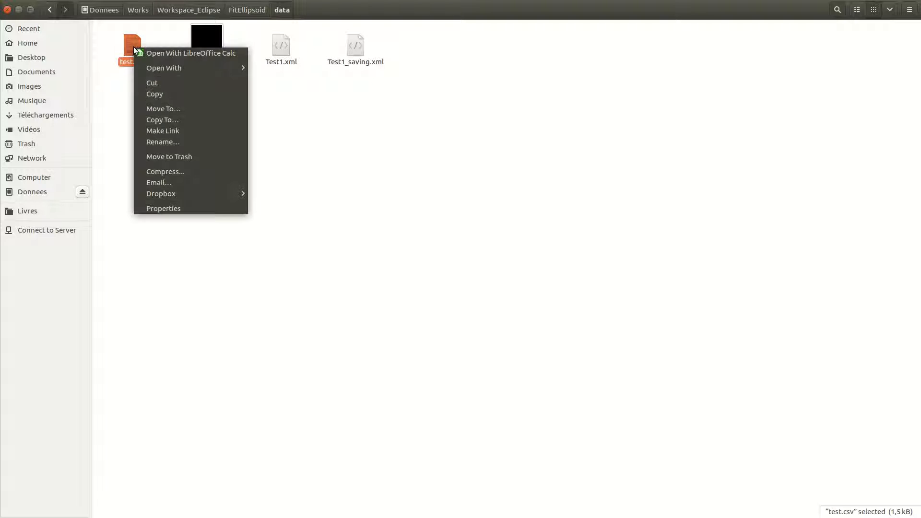
pyautogui.click(171, 53)
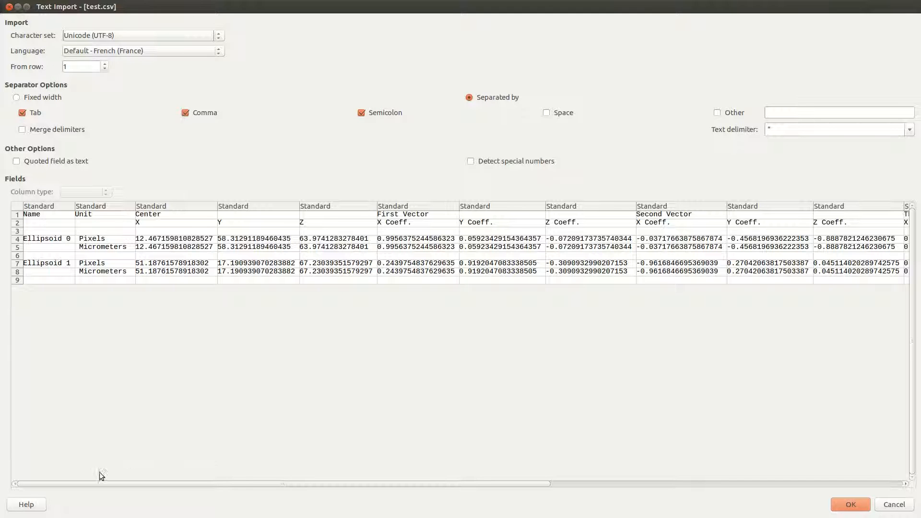
# Step: Inspect the Center X, Y and Z columns in the Text Import preview
pyautogui.moveTo(127, 483); pyautogui.dragTo(109, 493)
pyautogui.click(163, 223)
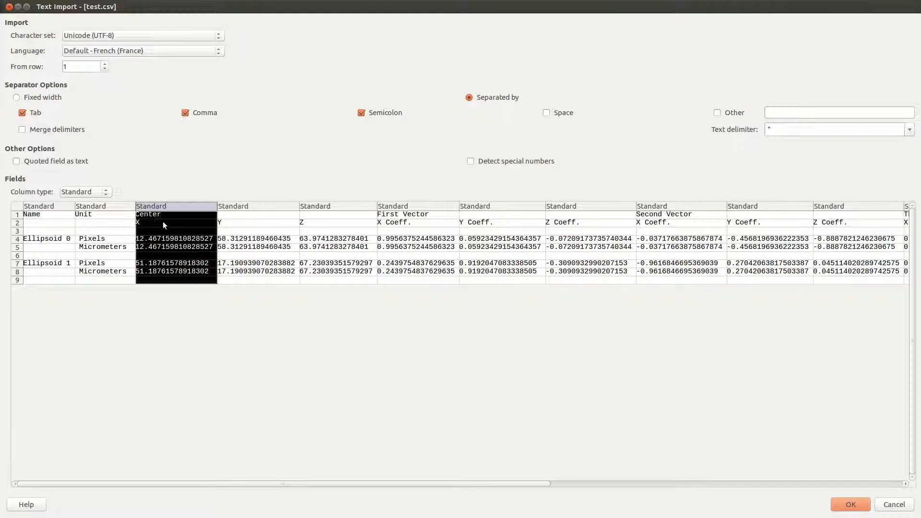
pyautogui.click(235, 224)
pyautogui.click(307, 226)
# Step: Compare the semi-length and Volume columns, then close the preview without importing
pyautogui.moveTo(255, 484); pyautogui.dragTo(407, 477)
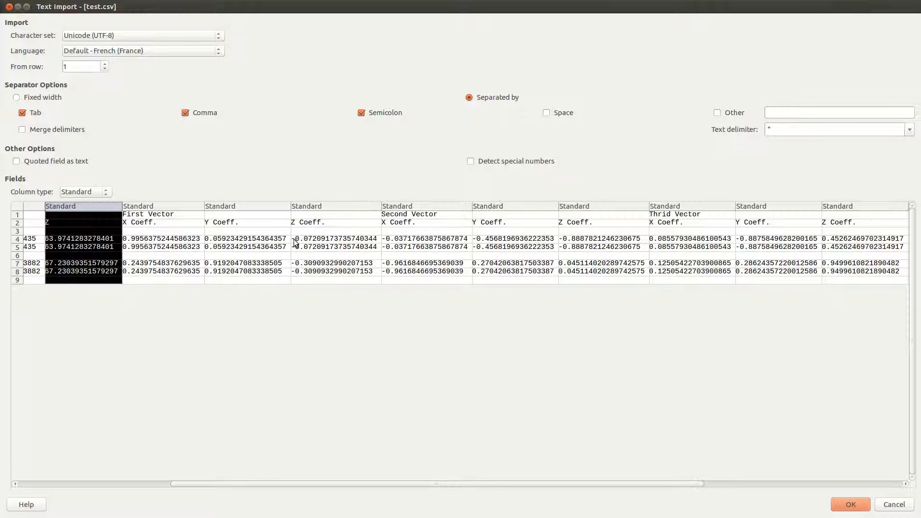
pyautogui.moveTo(259, 485); pyautogui.dragTo(461, 484)
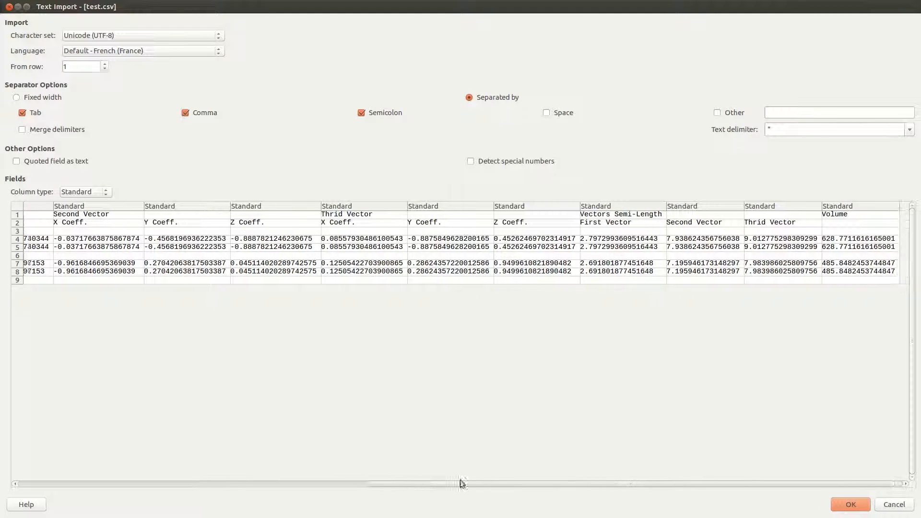
pyautogui.click(599, 225)
pyautogui.click(673, 240)
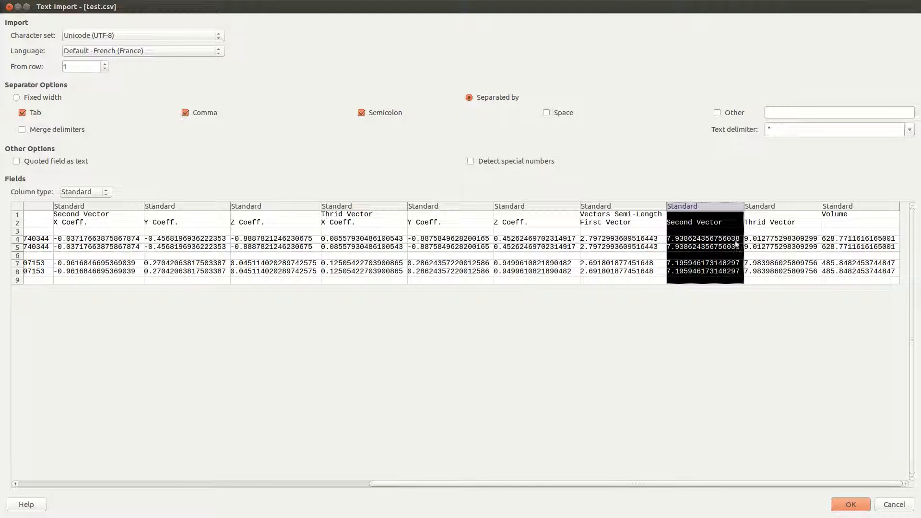
pyautogui.click(749, 236)
pyautogui.click(672, 247)
pyautogui.click(633, 244)
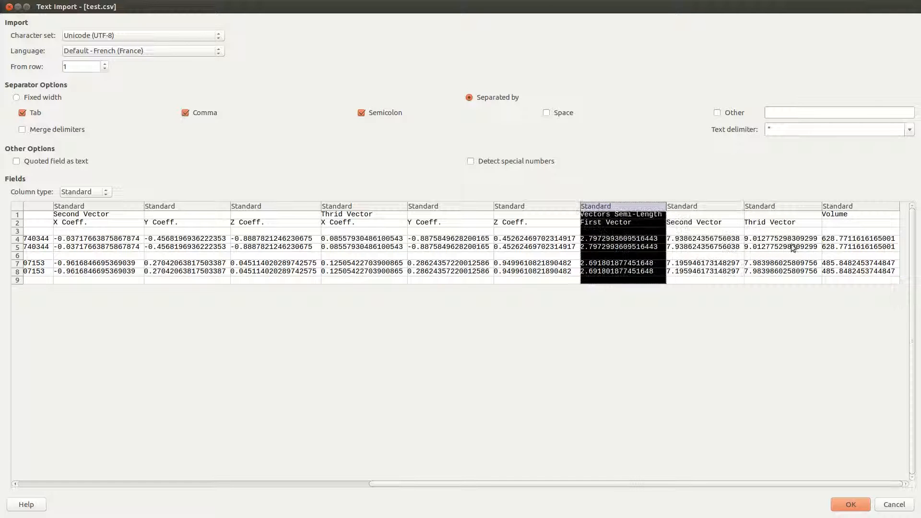
pyautogui.click(847, 242)
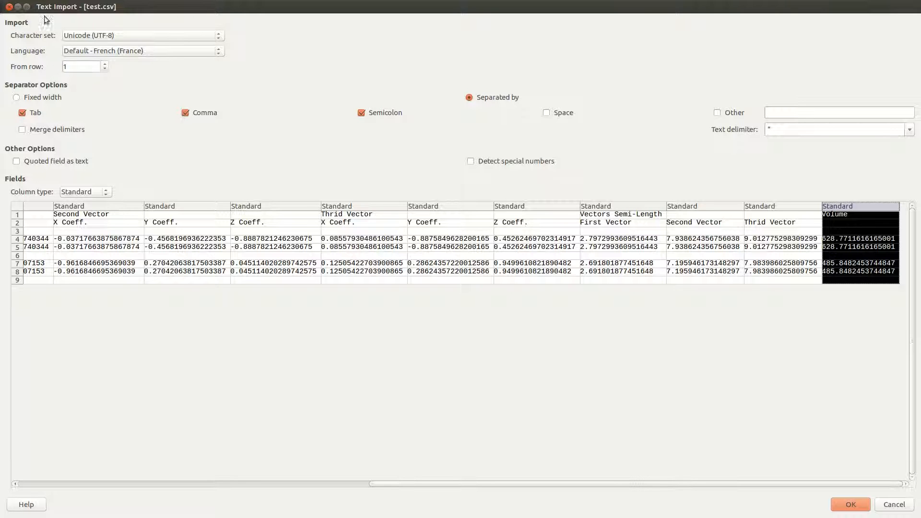
pyautogui.click(9, 7)
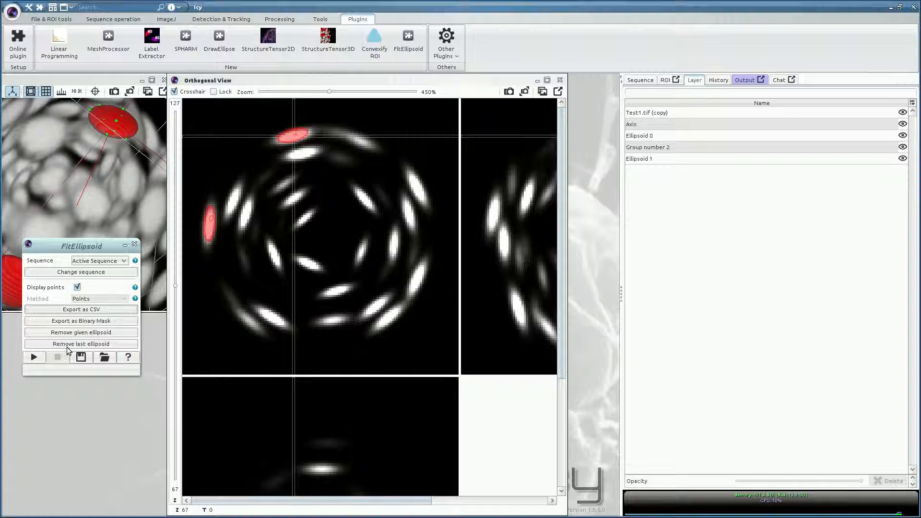
# Step: Export the ellipsoids as a binary mask named segmentation.tif
pyautogui.click(96, 325)
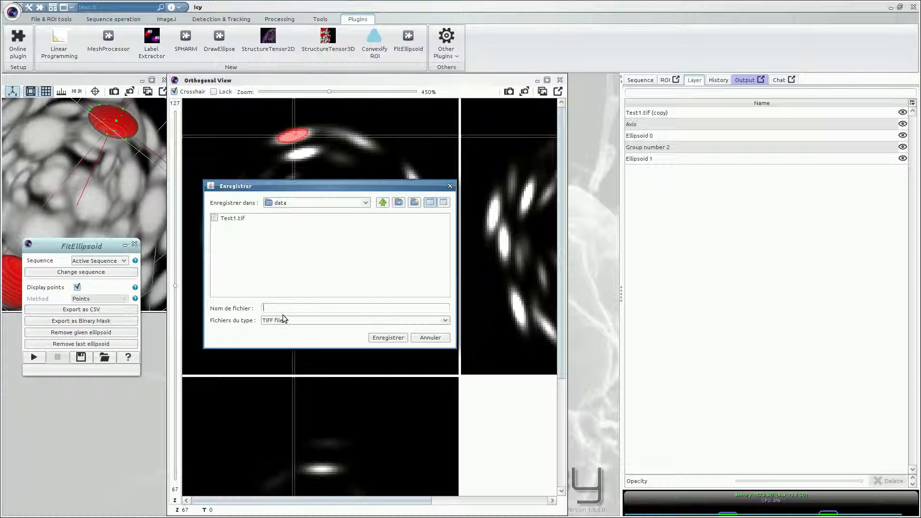
pyautogui.write('te')
pyautogui.press('BackSpace')
pyautogui.press('BackSpace')
pyautogui.write('segmentation.tif')
pyautogui.press('Return')
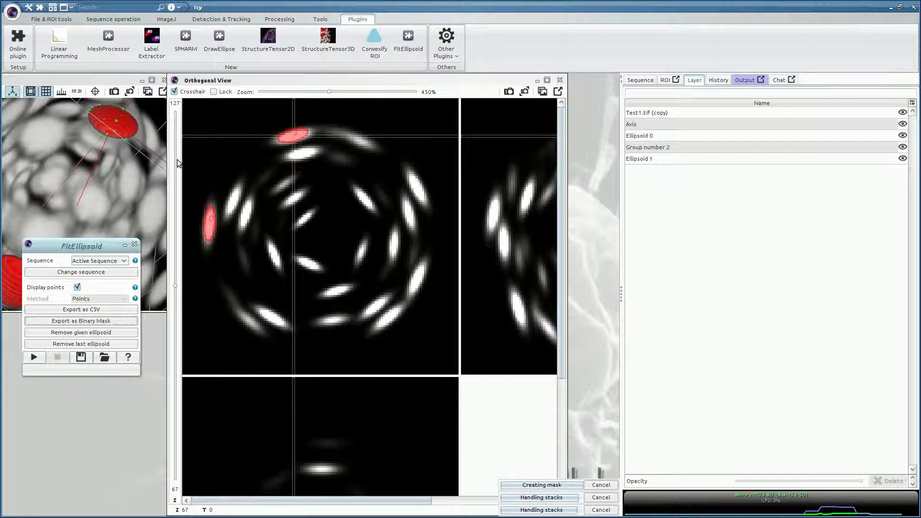
# Step: Open segmentation.tif in Icy and bring up its view-mode choices
pyautogui.click(14, 12)
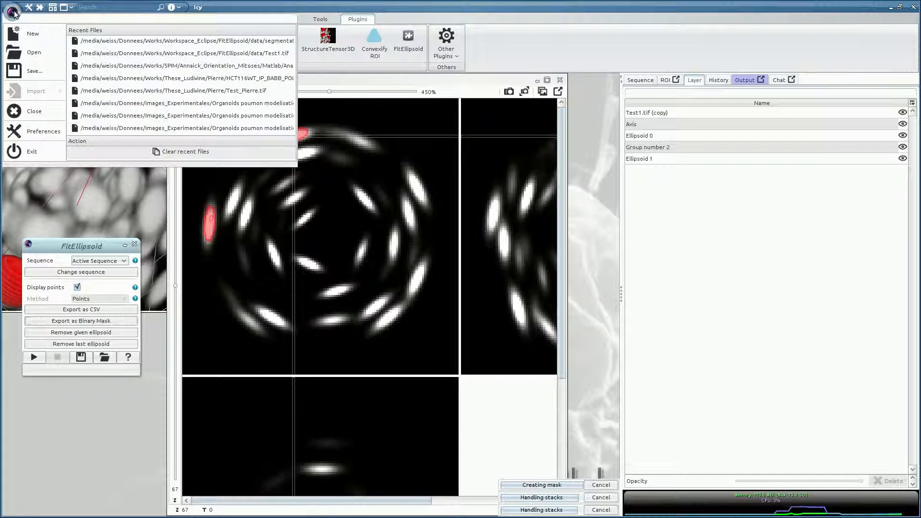
pyautogui.click(32, 51)
pyautogui.doubleClick(354, 195)
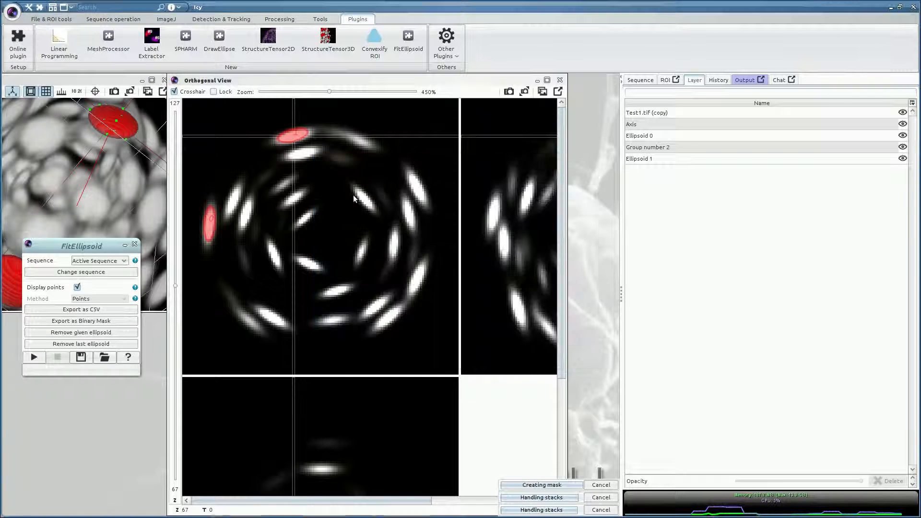
pyautogui.click(75, 116)
# Step: Render the binary mask in 3D VTK, maximize and rotate it to see two blobs, then close it
pyautogui.click(75, 139)
pyautogui.moveTo(148, 109); pyautogui.dragTo(265, 203)
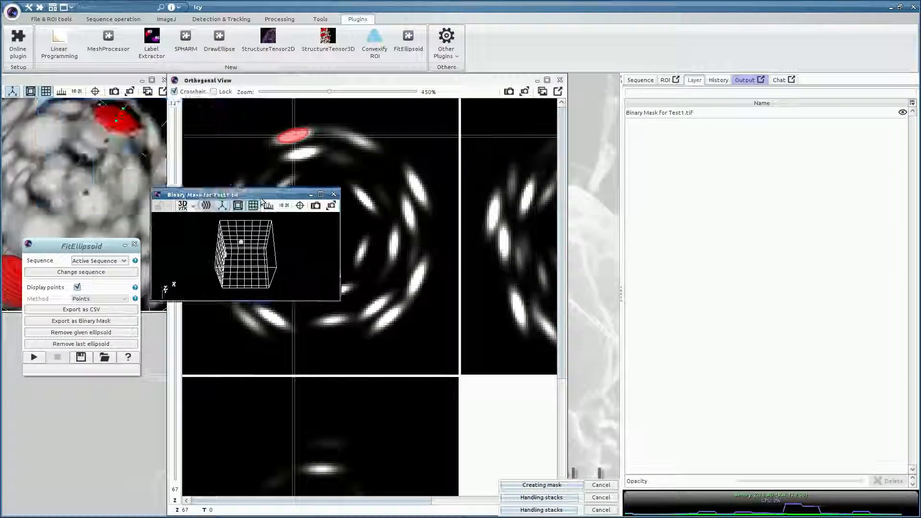
pyautogui.doubleClick(265, 202)
pyautogui.moveTo(260, 349); pyautogui.dragTo(291, 312)
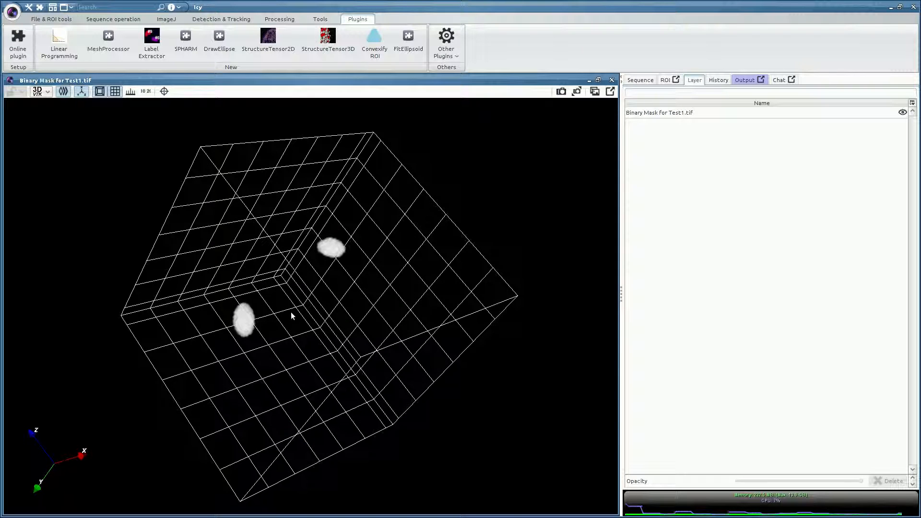
pyautogui.moveTo(250, 328)
pyautogui.mouseDown()
pyautogui.moveTo(260, 314)
pyautogui.moveTo(262, 324)
pyautogui.moveTo(240, 332)
pyautogui.mouseUp()
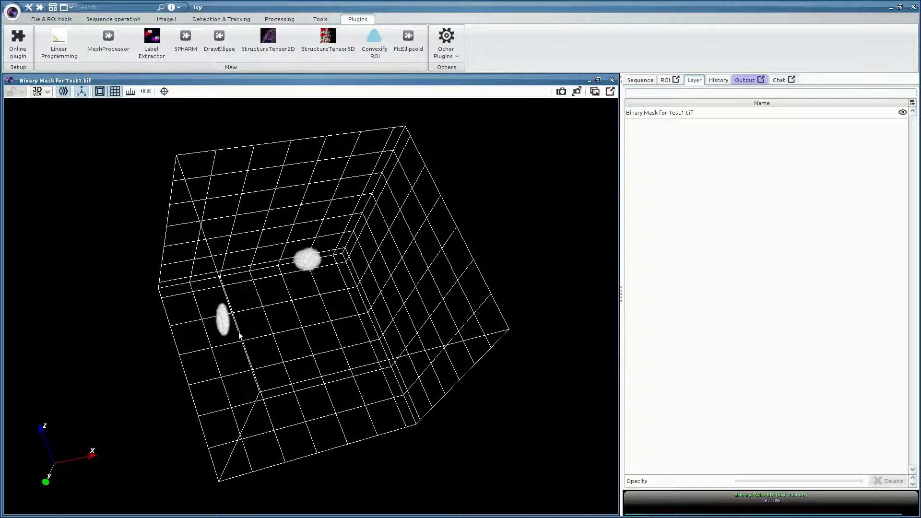
pyautogui.click(612, 80)
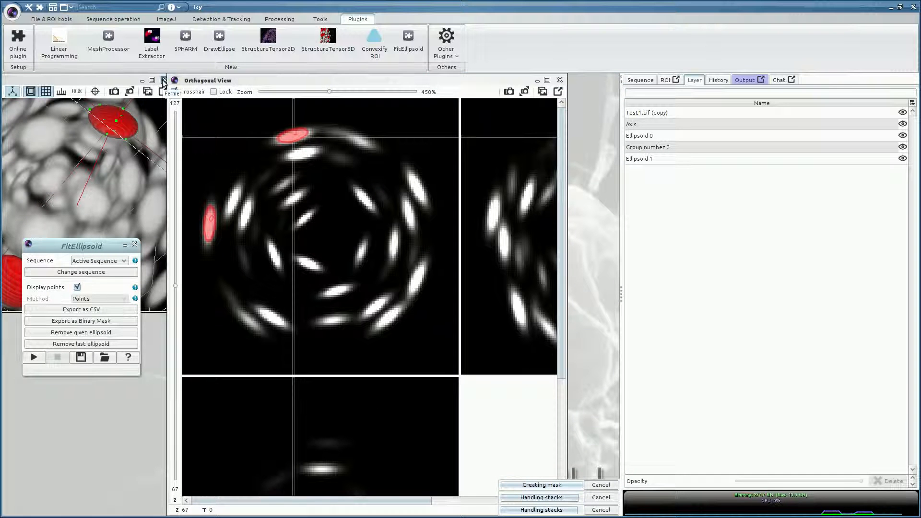
# Step: Close the viewers and FitEllipsoid panel, then reopen Test1.tif from Recent Files
pyautogui.click(165, 80)
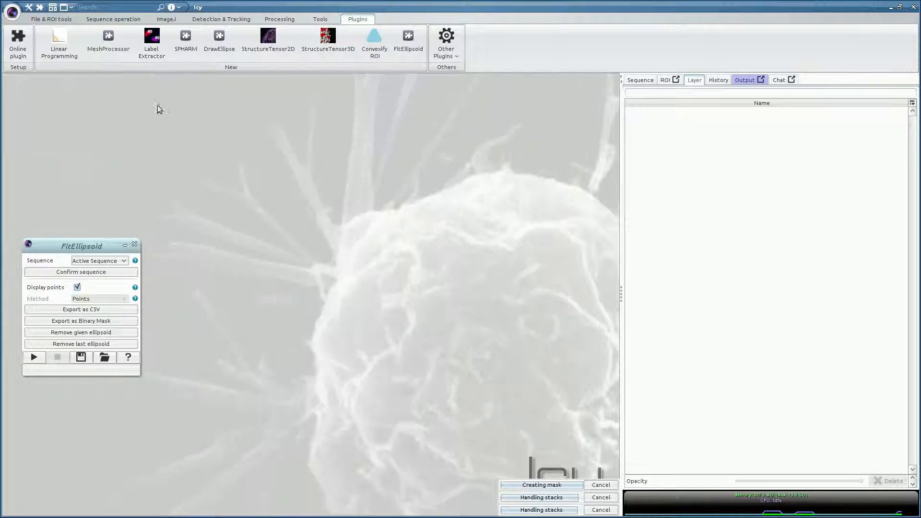
pyautogui.click(135, 245)
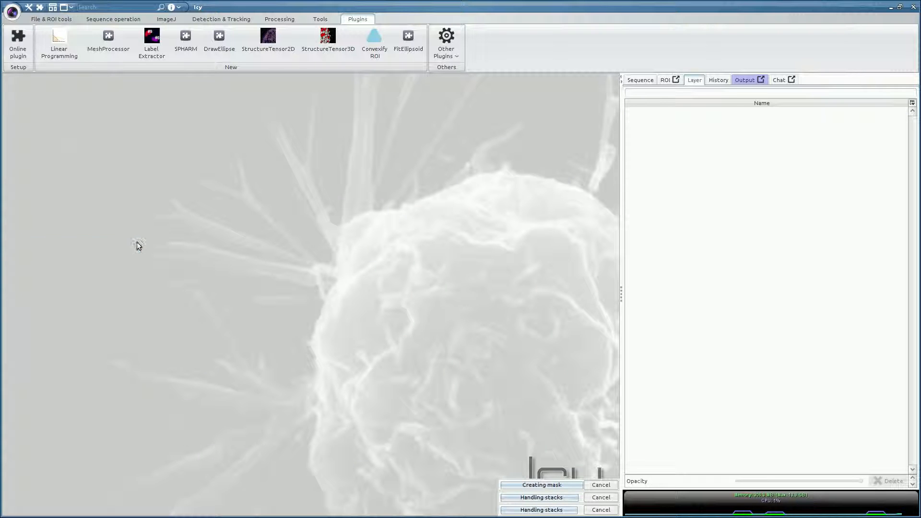
pyautogui.click(13, 13)
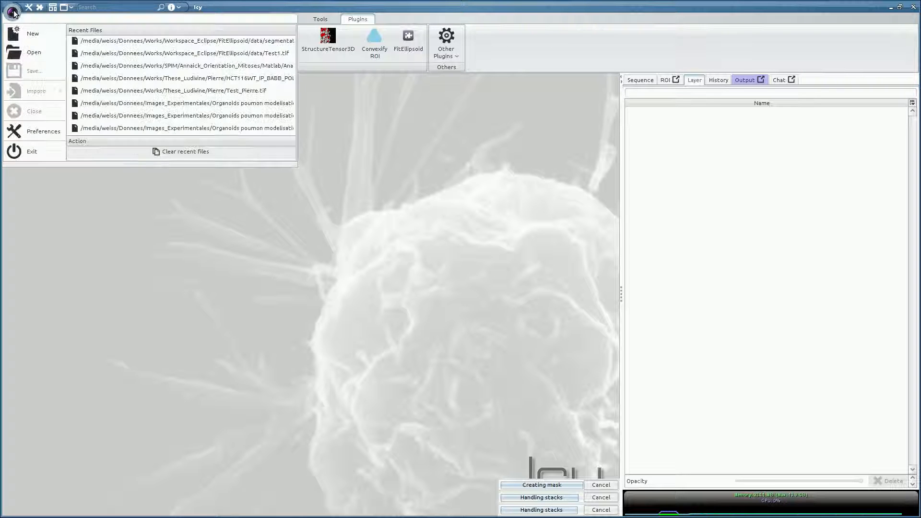
pyautogui.click(103, 53)
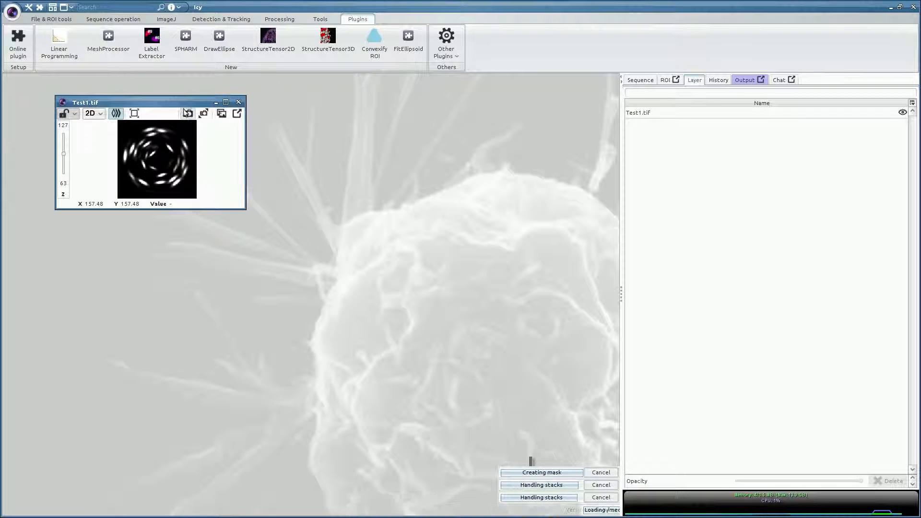
pyautogui.moveTo(180, 101); pyautogui.dragTo(123, 80)
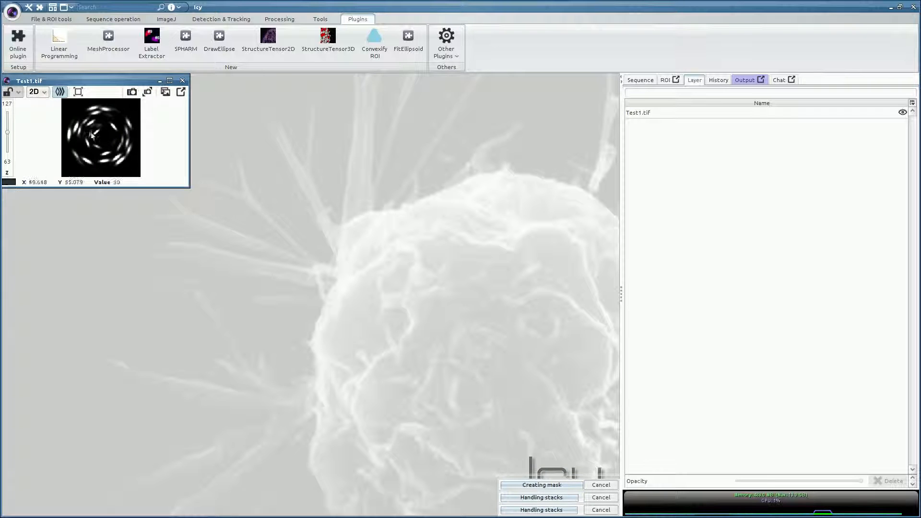
# Step: Launch FitEllipsoid on Test1.tif, bringing up the existing save file prompt
pyautogui.click(408, 43)
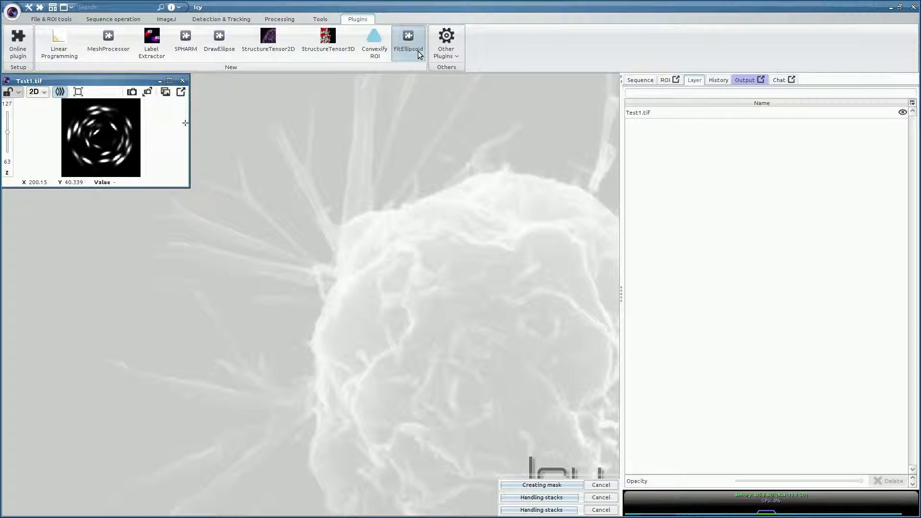
pyautogui.click(325, 107)
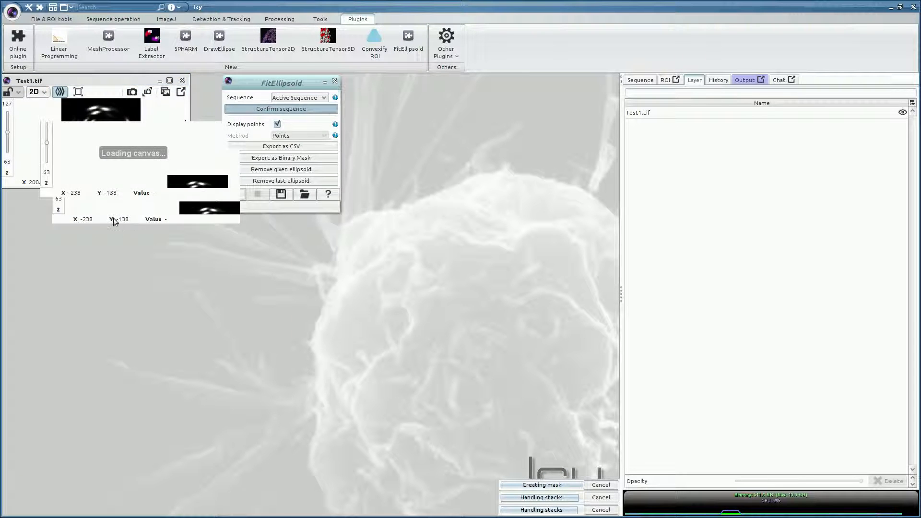
pyautogui.moveTo(269, 231); pyautogui.dragTo(365, 174)
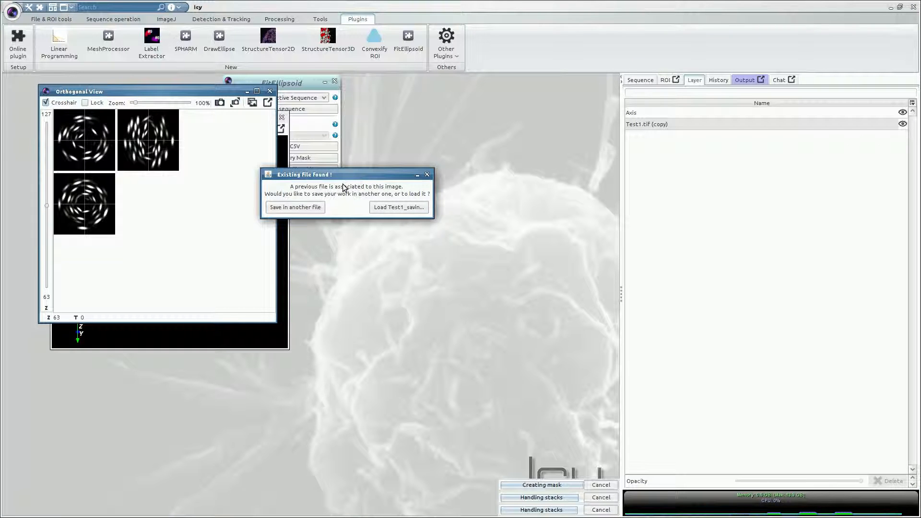
# Step: Load the previous save and check Ellipsoids 0 and 1 in the maximized, zoomed Orthogonal View
pyautogui.click(376, 212)
pyautogui.moveTo(166, 92); pyautogui.dragTo(403, 168)
pyautogui.doubleClick(403, 168)
pyautogui.scroll(3, 131, 255)
pyautogui.scroll(8, 133, 259)
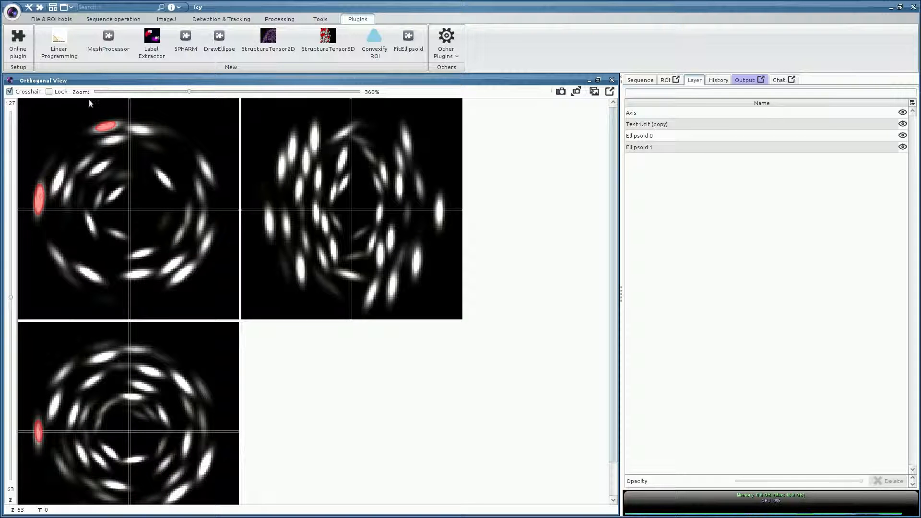
pyautogui.click(204, 170)
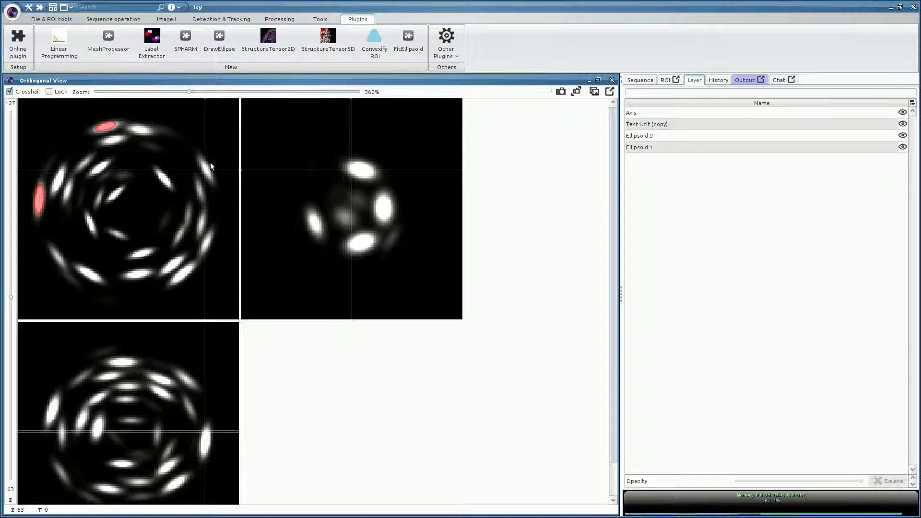
pyautogui.click(210, 170)
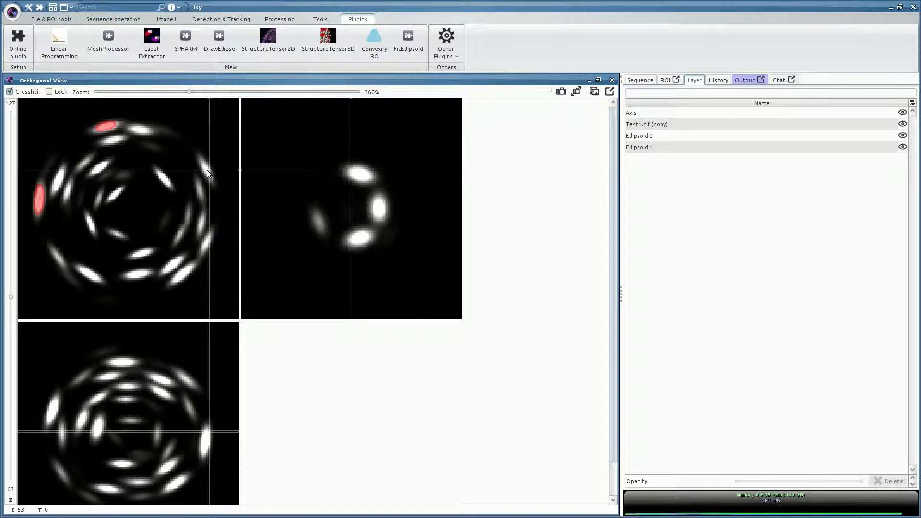
pyautogui.click(205, 169)
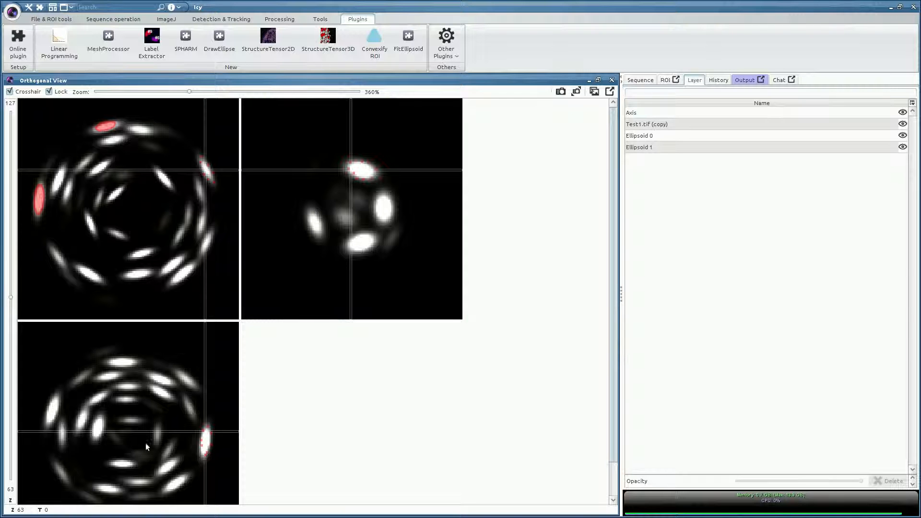
pyautogui.doubleClick(152, 82)
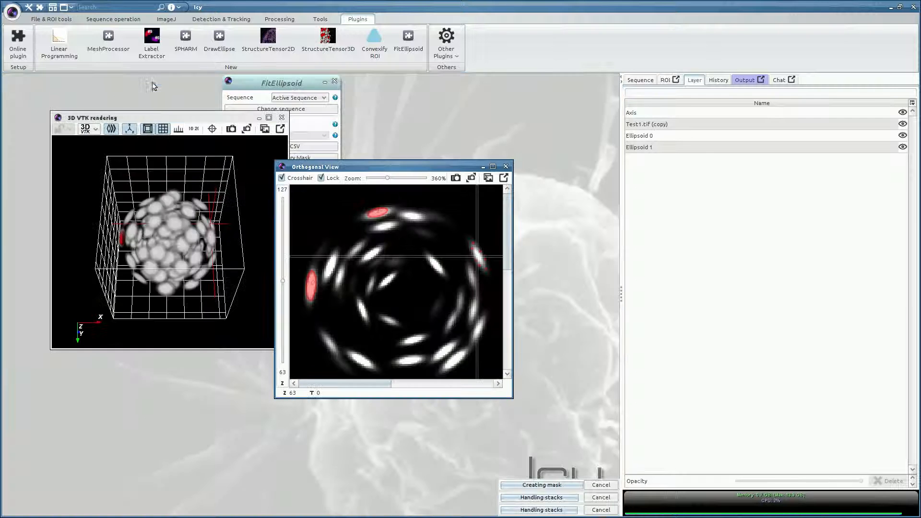
# Step: Rearrange the FitEllipsoid and 3D windows and fit Ellipsoid 2 to the marked nucleus
pyautogui.click(249, 89)
pyautogui.moveTo(250, 89); pyautogui.dragTo(49, 89)
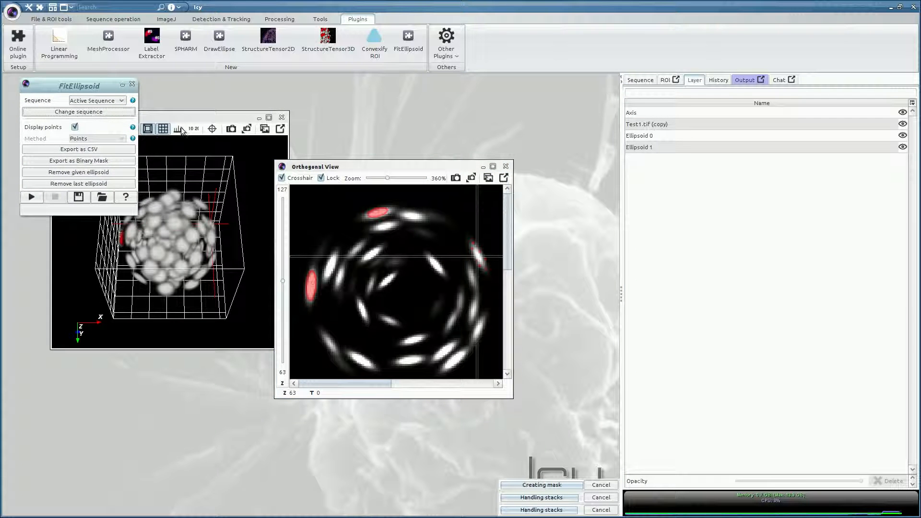
pyautogui.moveTo(193, 119); pyautogui.dragTo(145, 238)
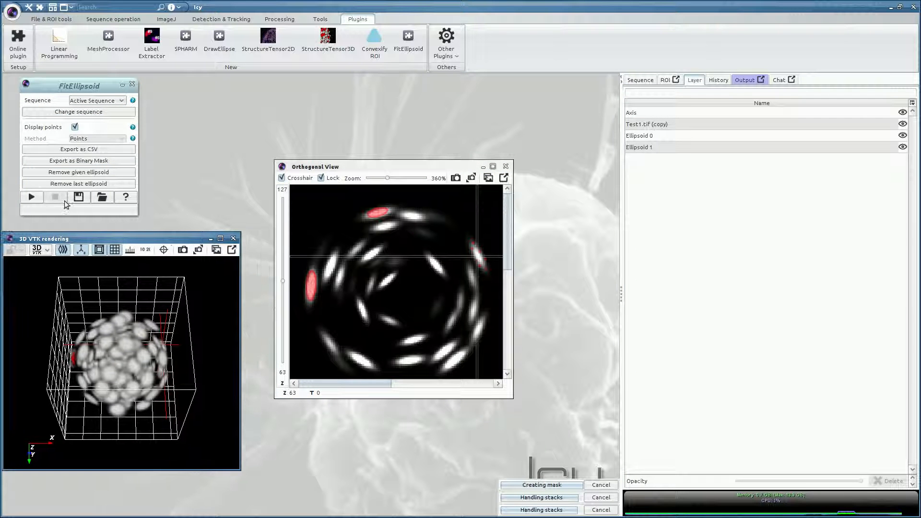
pyautogui.click(31, 196)
# Step: Rotate and zoom the maximized 3D rendering to inspect the red ellipsoids, then restore it
pyautogui.moveTo(147, 342); pyautogui.dragTo(127, 373)
pyautogui.scroll(8, 101, 370)
pyautogui.doubleClick(150, 236)
pyautogui.moveTo(373, 346); pyautogui.dragTo(344, 344)
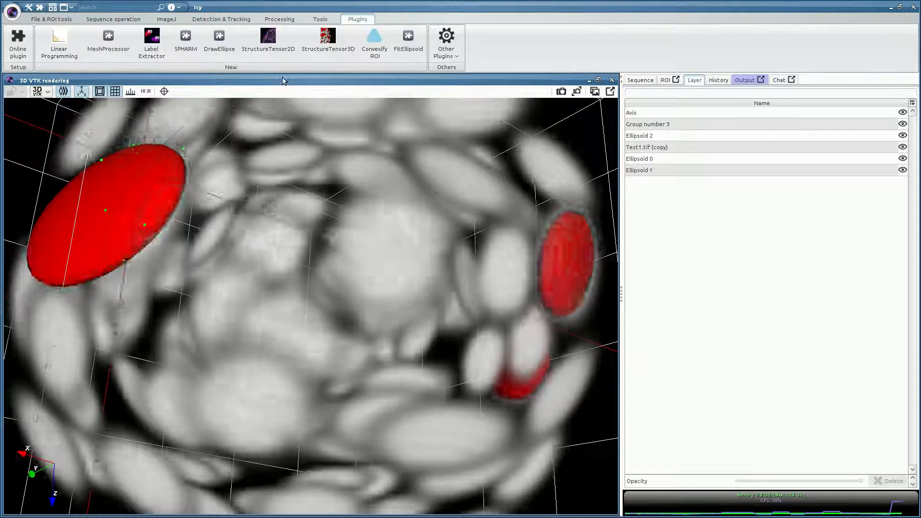
pyautogui.doubleClick(285, 80)
pyautogui.moveTo(145, 237); pyautogui.dragTo(154, 238)
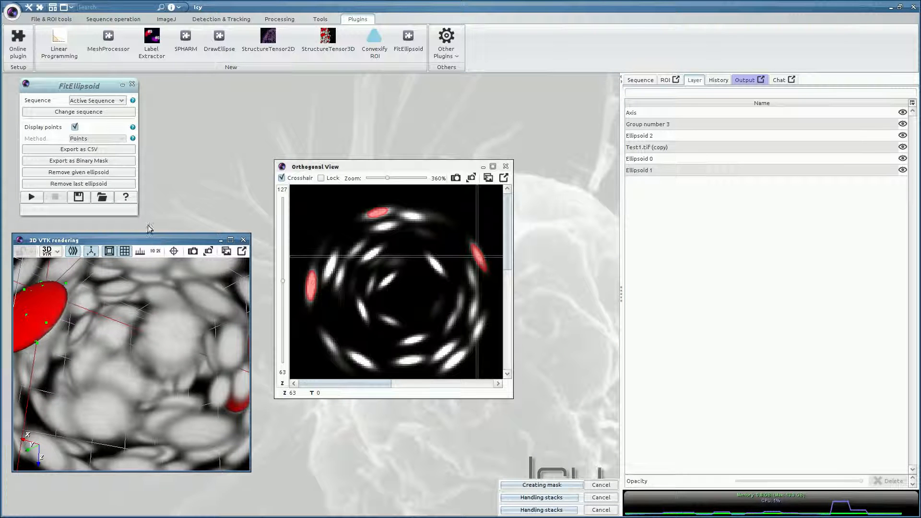
# Step: Remove the last fitted ellipsoid, Ellipsoid 2, keeping Ellipsoid 0 and Ellipsoid 1
pyautogui.click(111, 184)
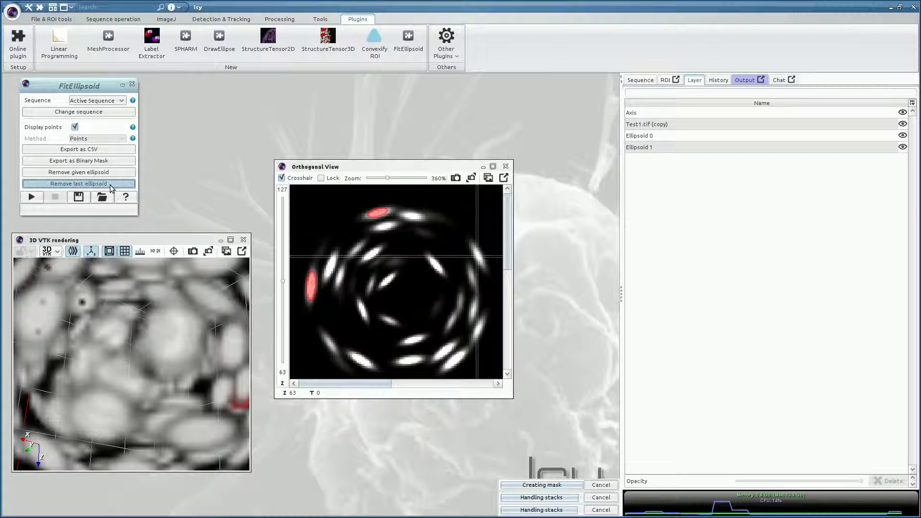